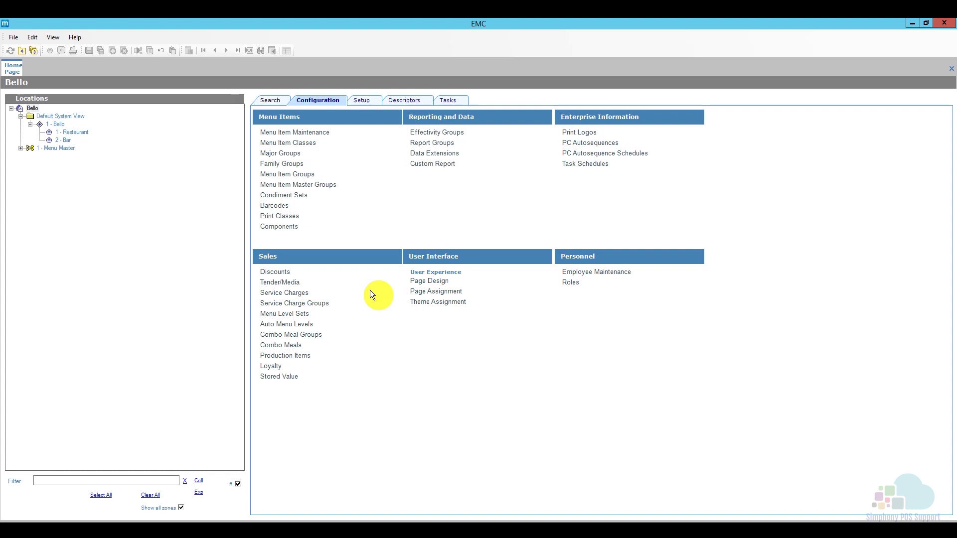
# Step: Open the Discounts configuration for the Bello enterprise
pyautogui.click(33, 110)
pyautogui.click(333, 105)
pyautogui.click(277, 272)
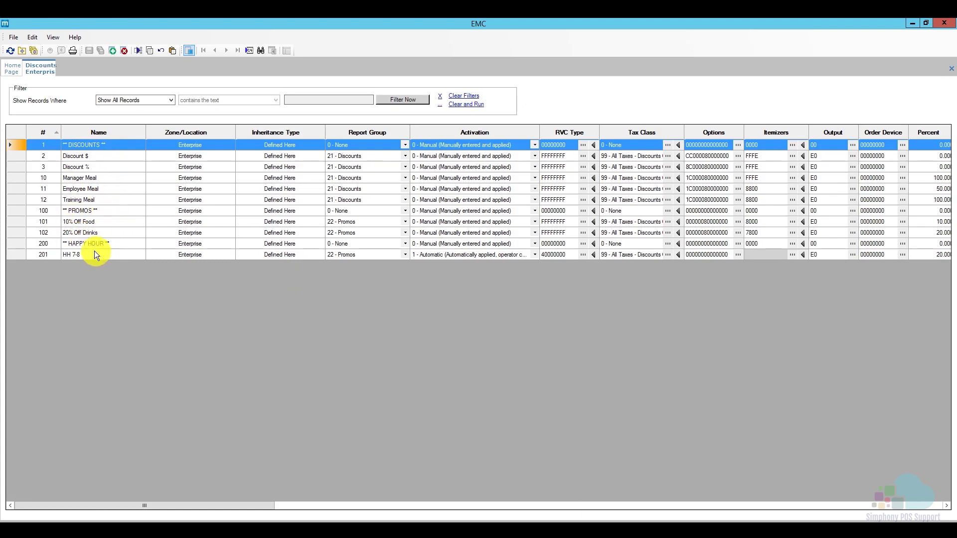
# Step: Insert discount record 103 named "$5 Fridays Apps" after the last promo, using 101 - 10% Off Food as the template
pyautogui.click(160, 235)
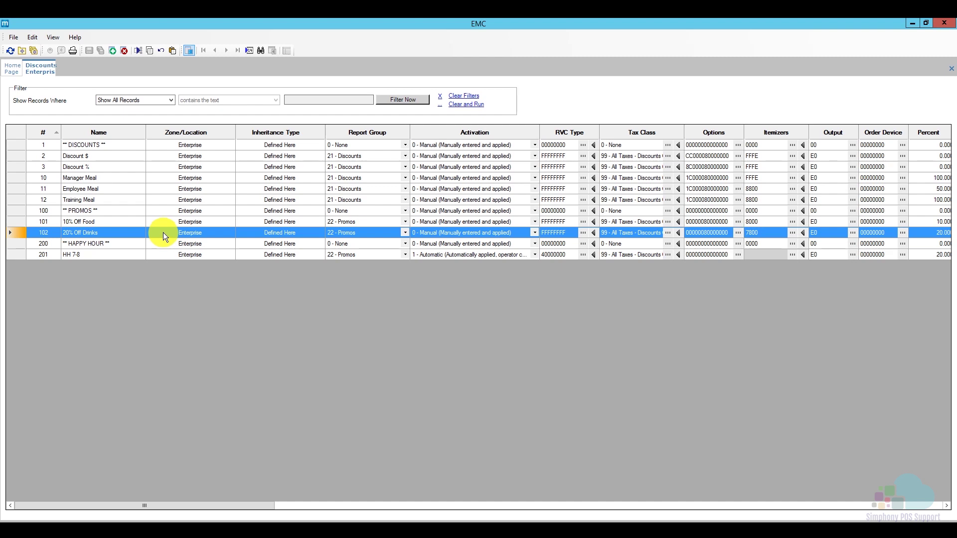
pyautogui.press('Up')
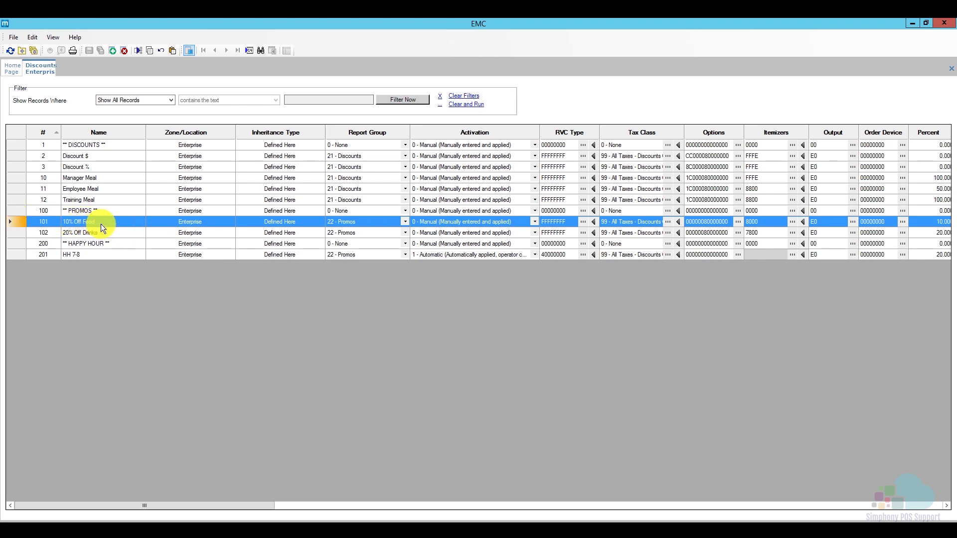
pyautogui.click(113, 50)
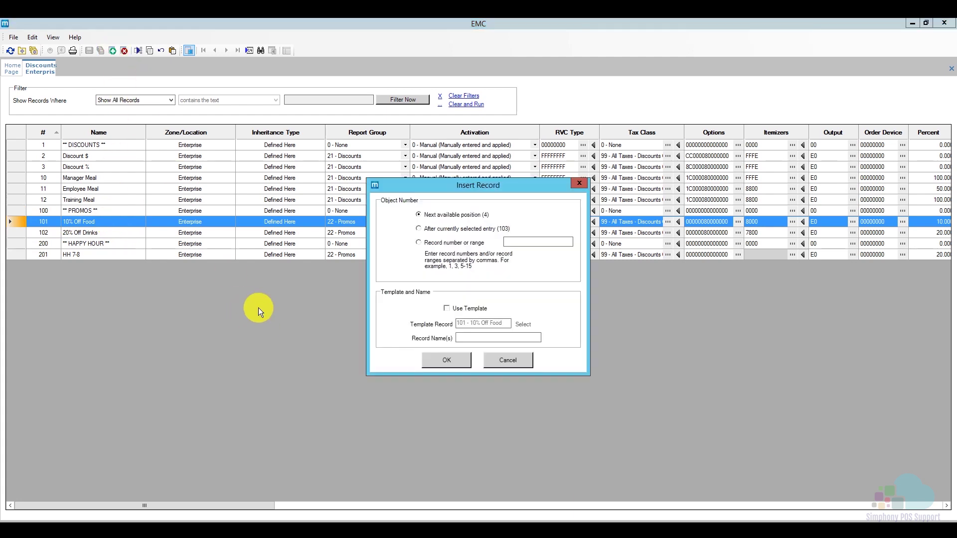
pyautogui.click(479, 229)
pyautogui.click(463, 307)
pyautogui.click(481, 339)
pyautogui.write('$')
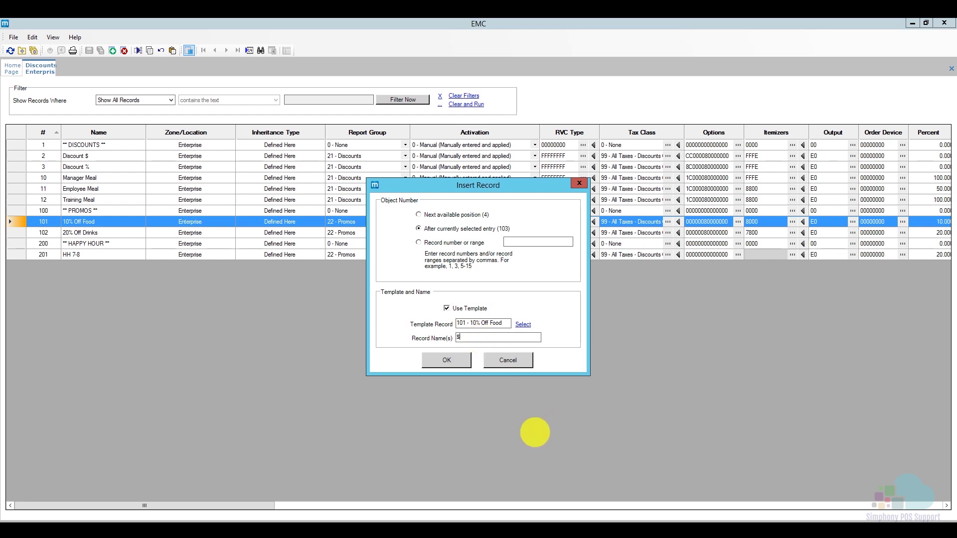
pyautogui.write('5 Fridays Apps')
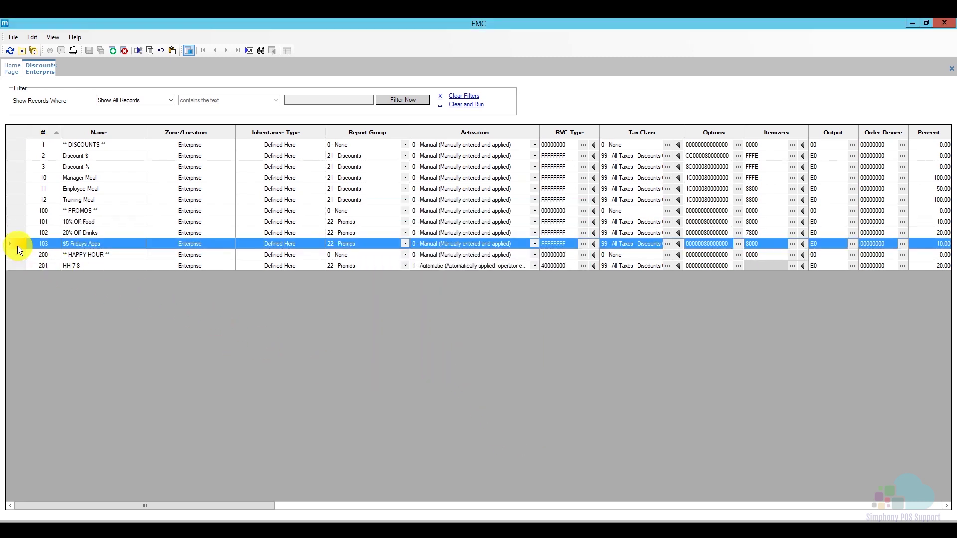
# Step: Open the $5 Fridays Apps record and set its activation type to 1 - Automatic and its privilege group to 0
pyautogui.doubleClick(17, 246)
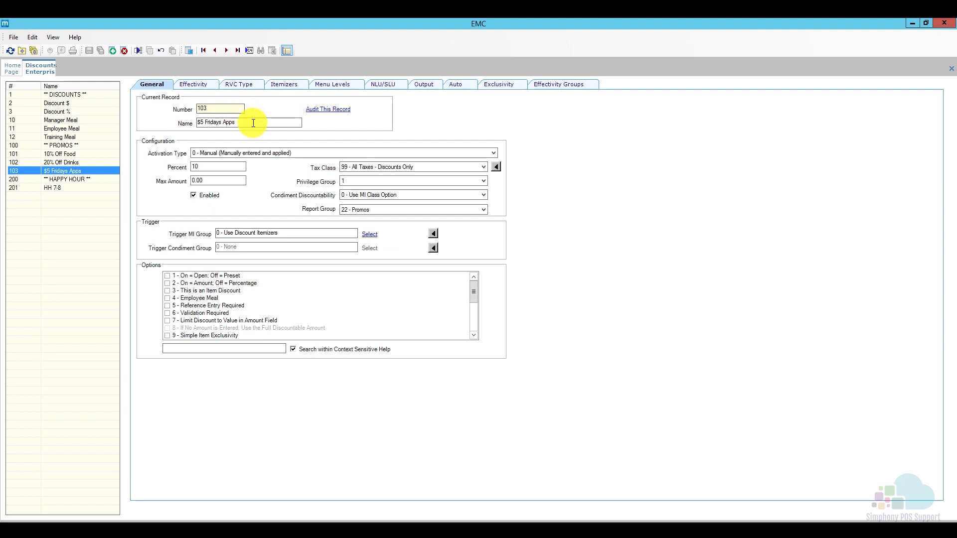
pyautogui.click(278, 154)
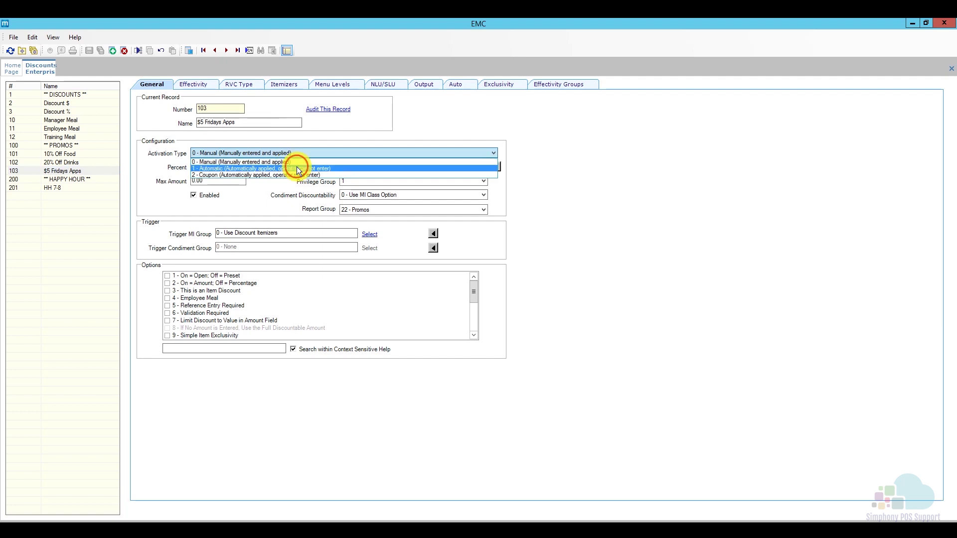
pyautogui.click(294, 168)
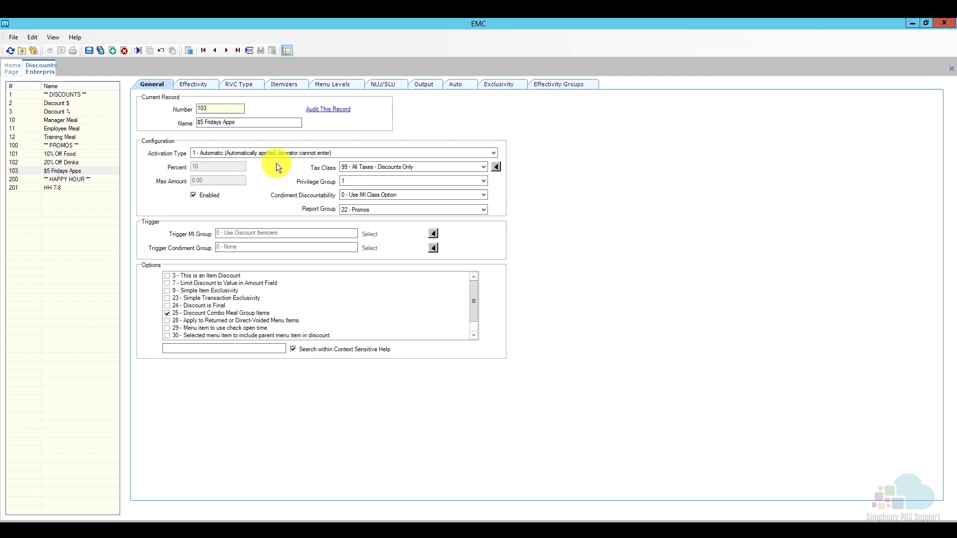
pyautogui.click(347, 181)
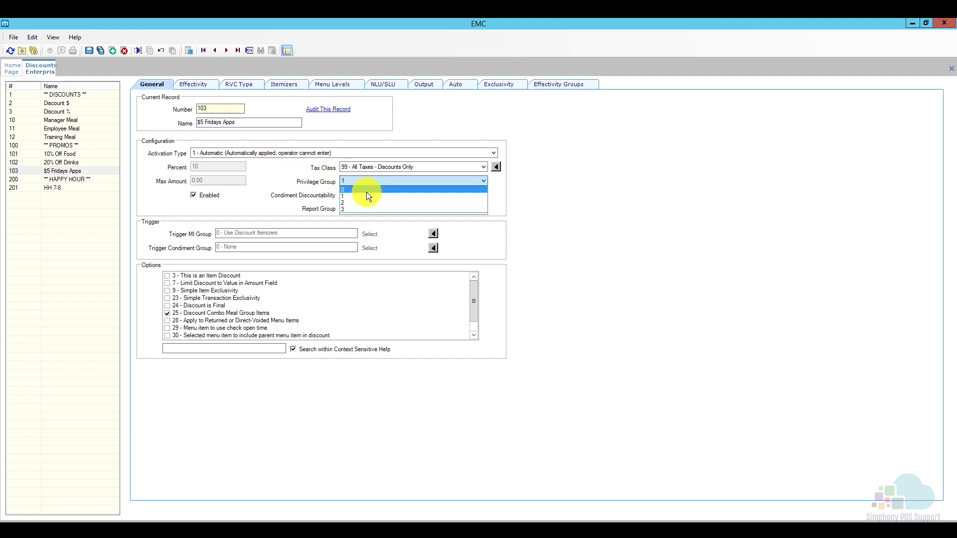
pyautogui.click(363, 190)
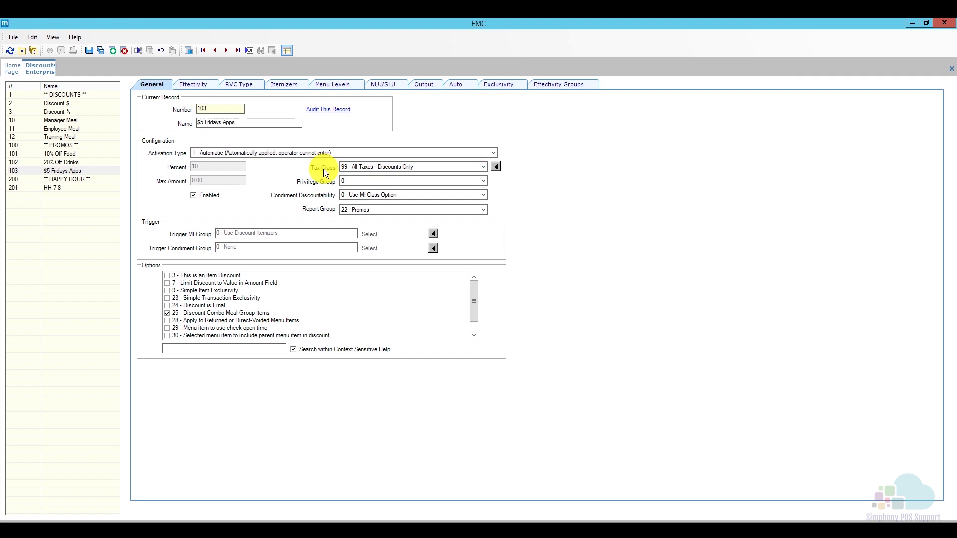
# Step: Set condiment discountability to 4 - Parent and All Condiment Items and enable option 3 - This is an Item Discount
pyautogui.click(378, 194)
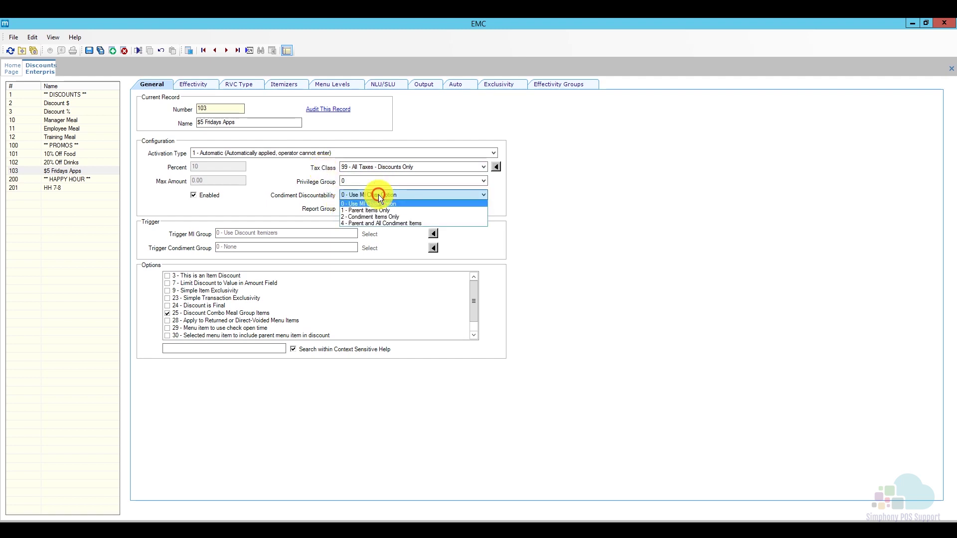
pyautogui.click(419, 223)
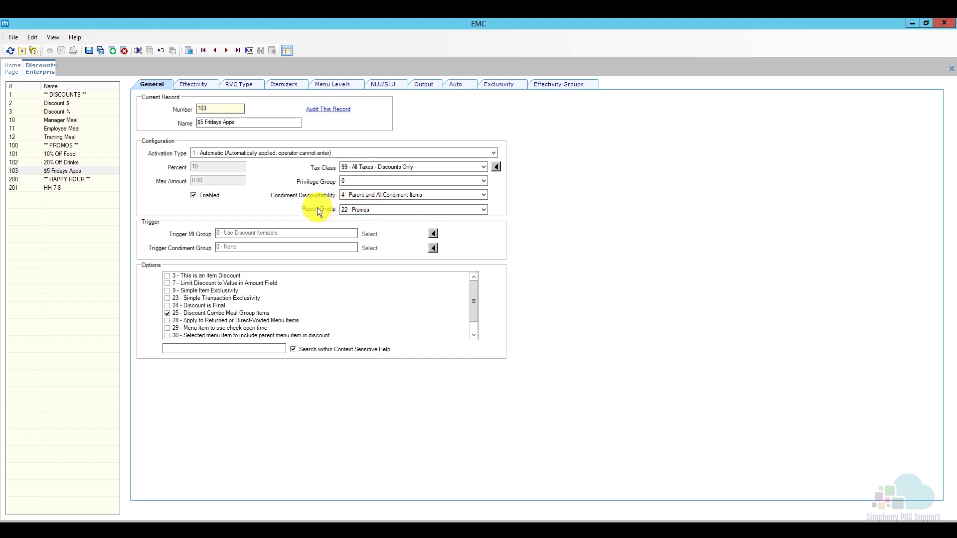
pyautogui.click(197, 278)
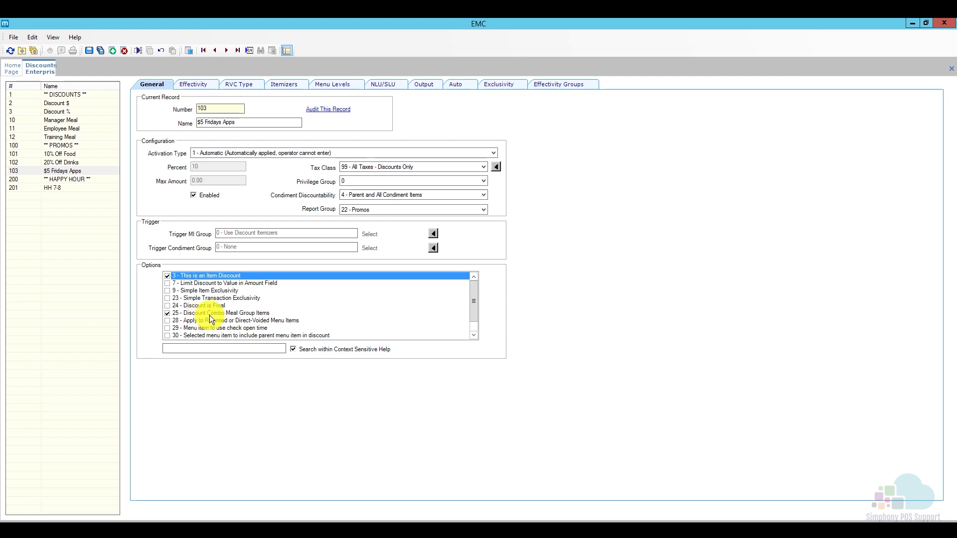
# Step: Limit the discount's recurrence to Friday by clearing the other days of the week
pyautogui.click(205, 87)
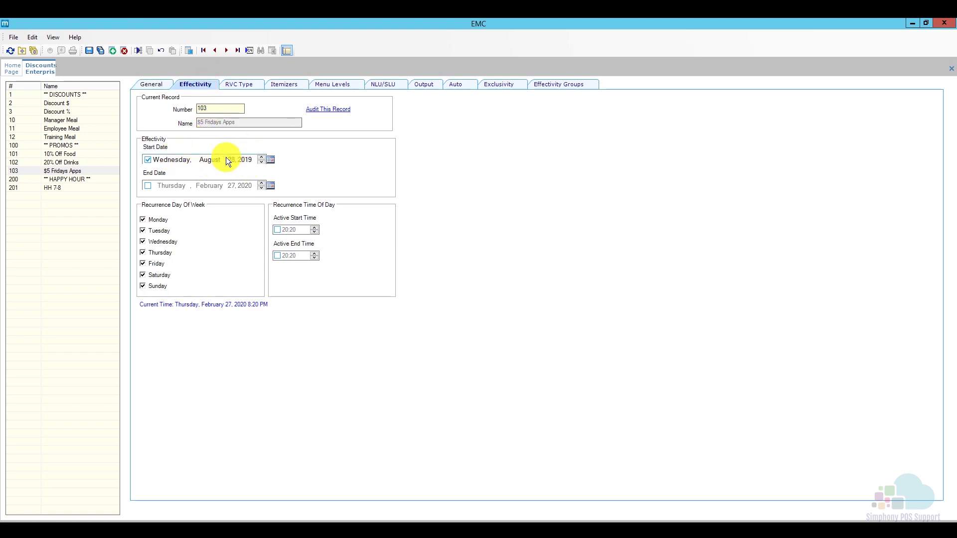
pyautogui.click(159, 230)
pyautogui.click(168, 241)
pyautogui.click(157, 275)
pyautogui.click(157, 285)
# Step: Check the discount's RVC types, itemizers and menu levels, and set its SLU to 0 - None
pyautogui.click(244, 84)
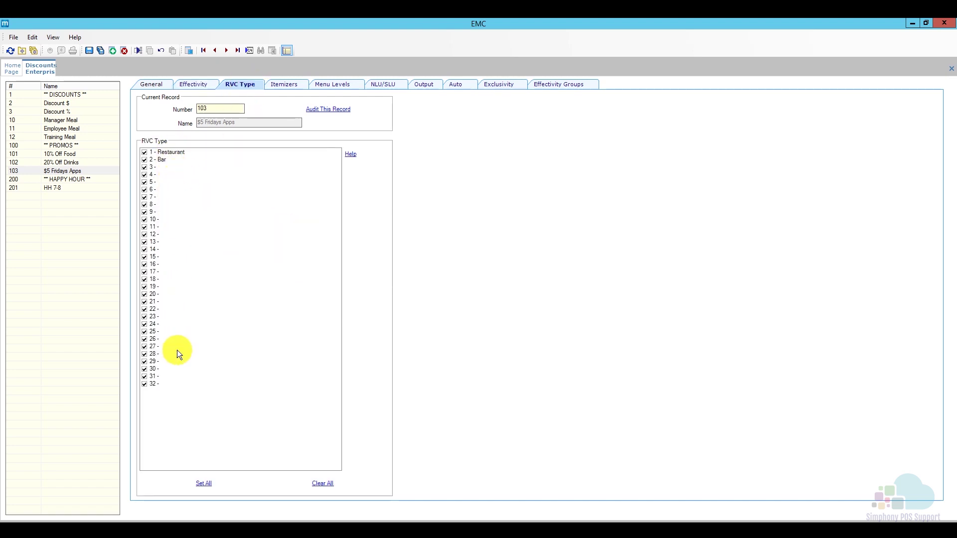
pyautogui.click(291, 83)
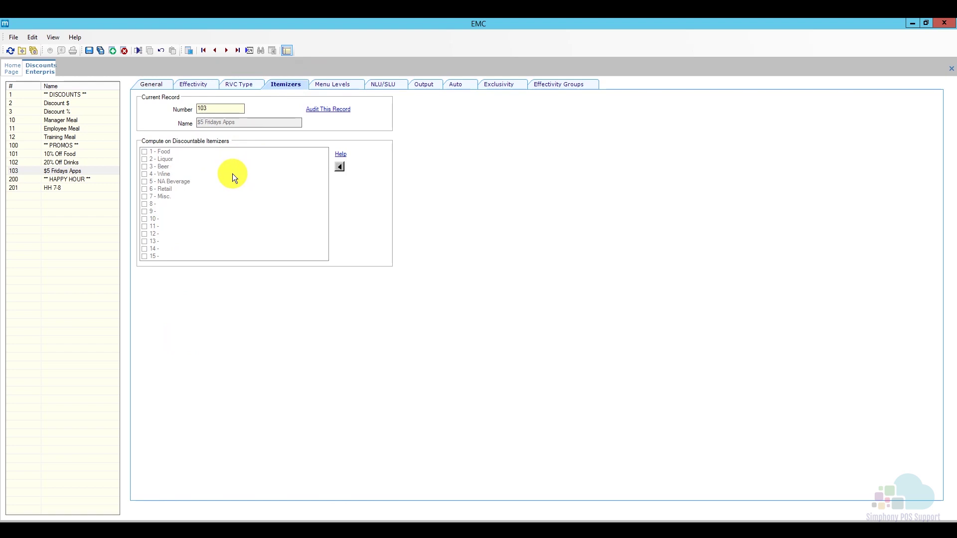
pyautogui.click(339, 86)
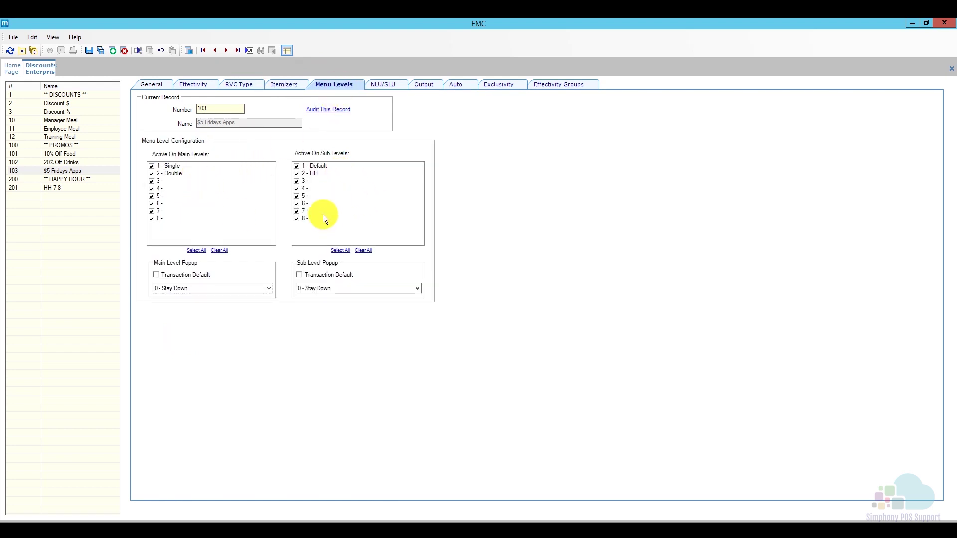
pyautogui.click(382, 87)
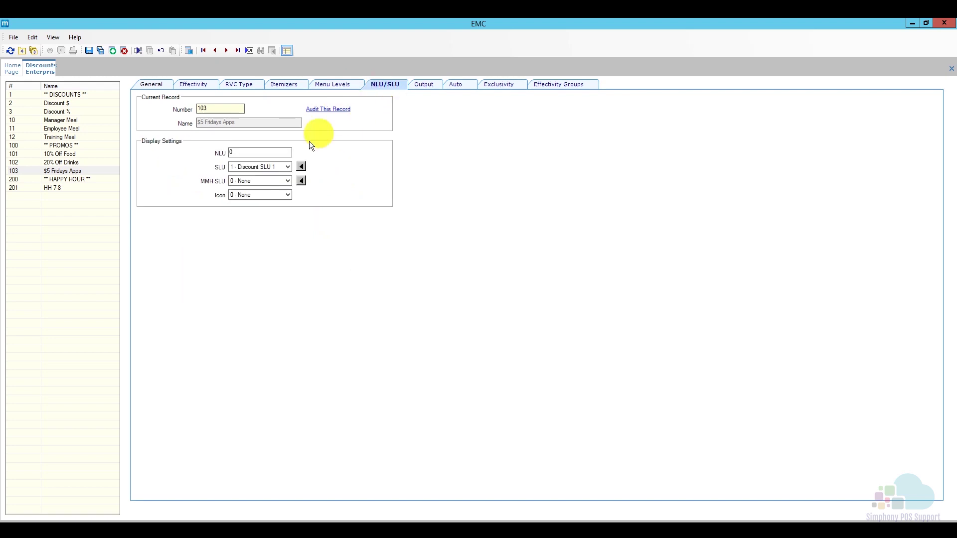
pyautogui.click(276, 168)
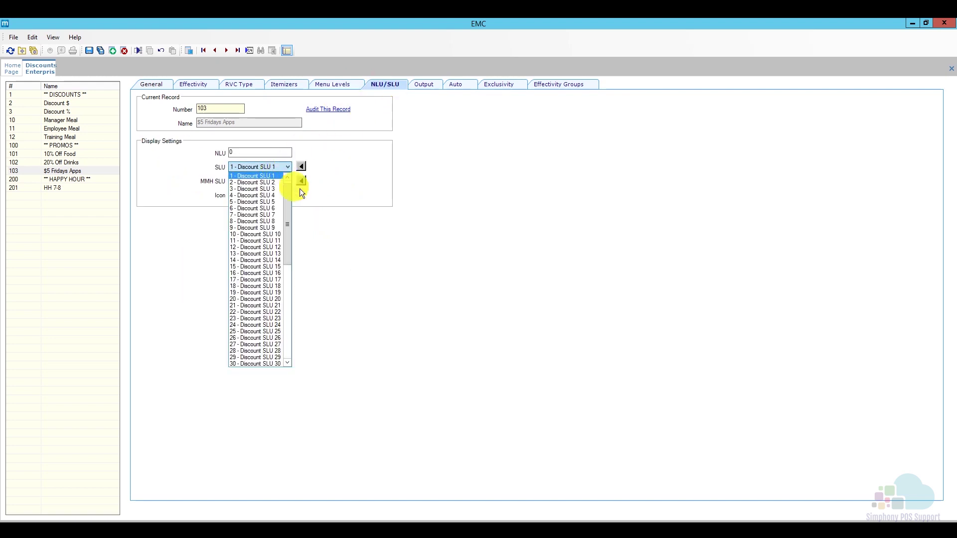
pyautogui.click(270, 176)
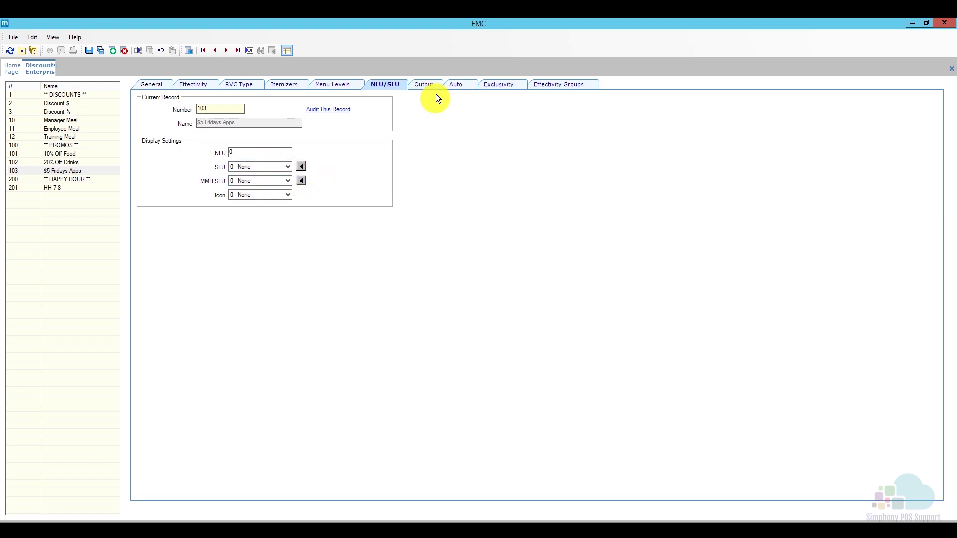
# Step: Check the output options, and set the discount rule to 1 - Item Price Substitution with trigger menu item group 103 - All Apps
pyautogui.click(425, 85)
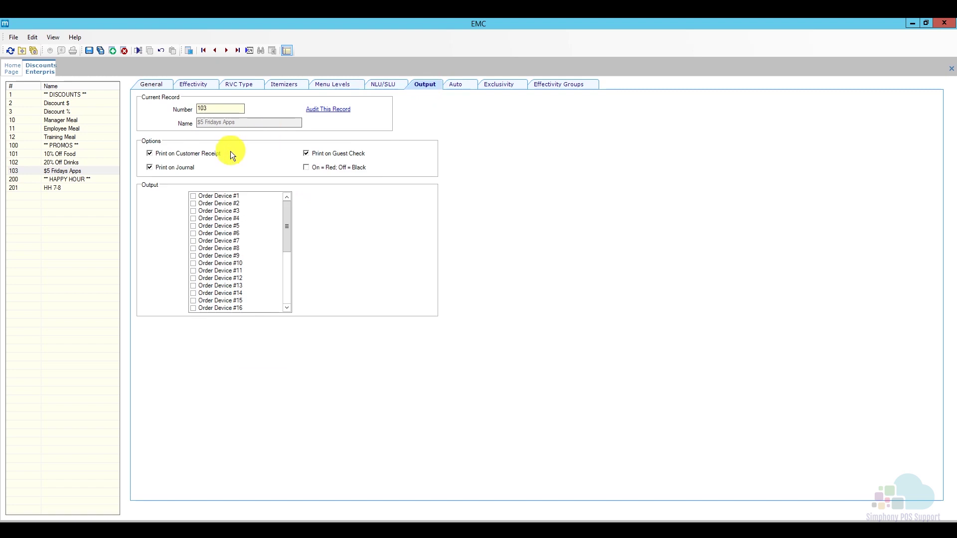
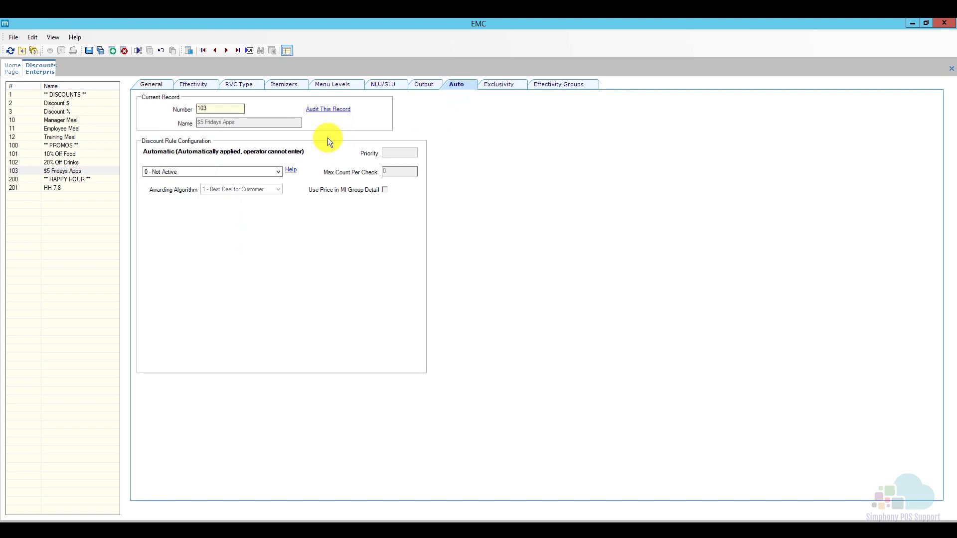
pyautogui.click(264, 170)
pyautogui.click(264, 188)
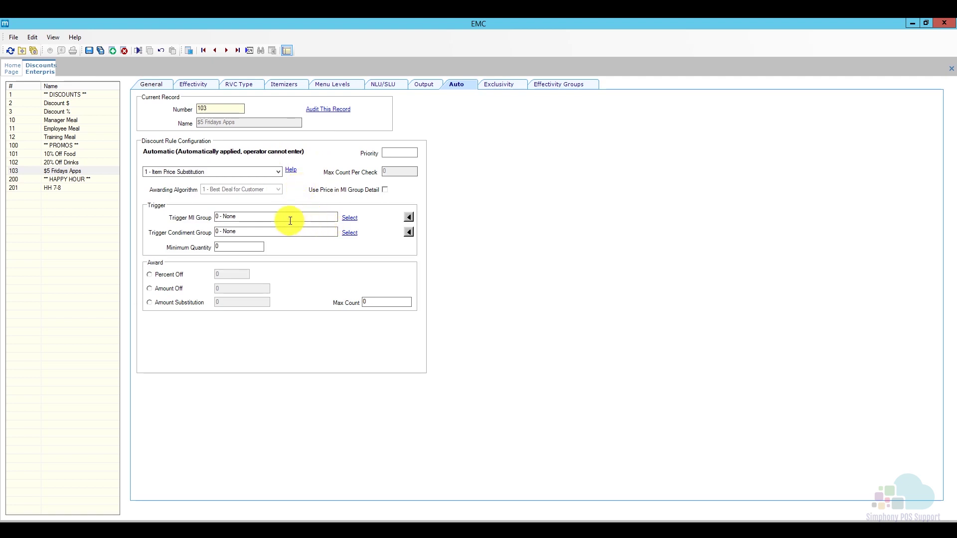
pyautogui.click(348, 219)
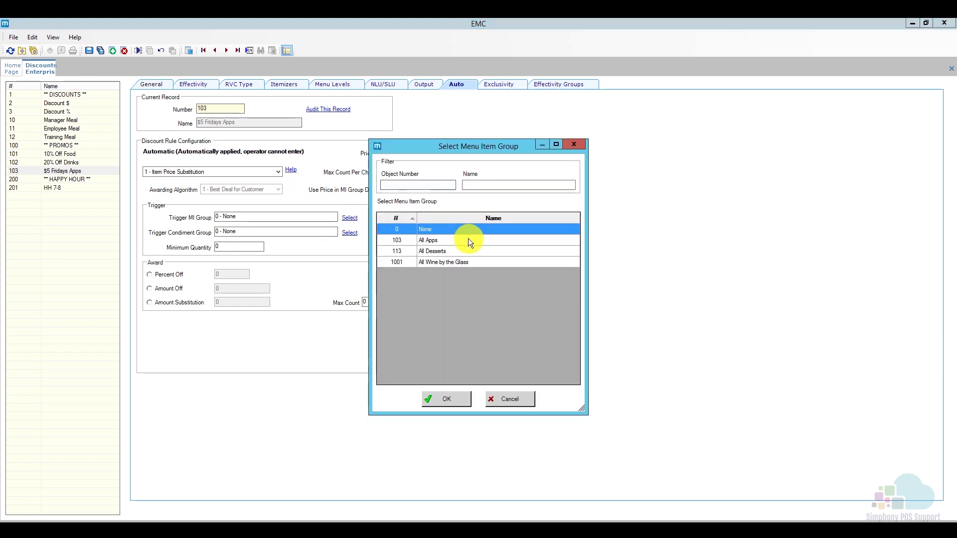
pyautogui.click(466, 239)
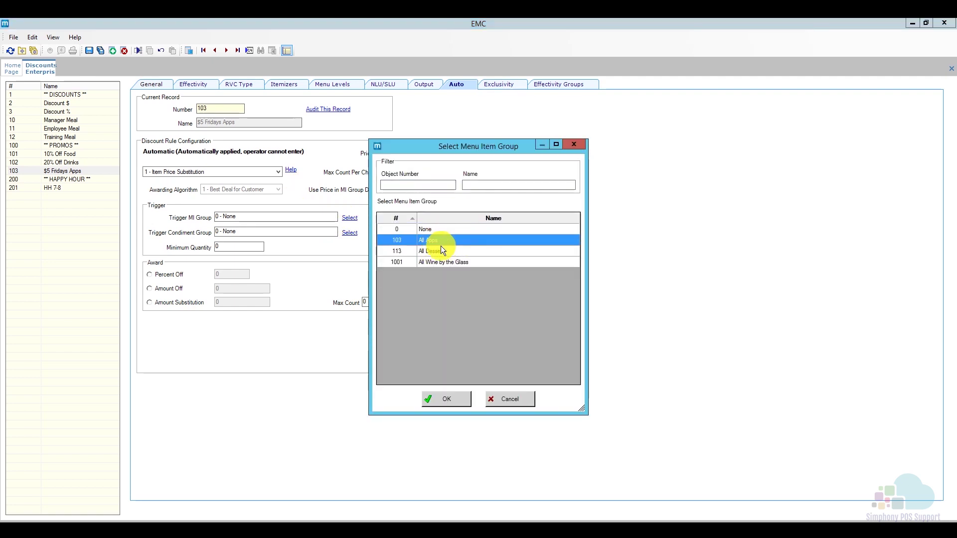
pyautogui.click(455, 399)
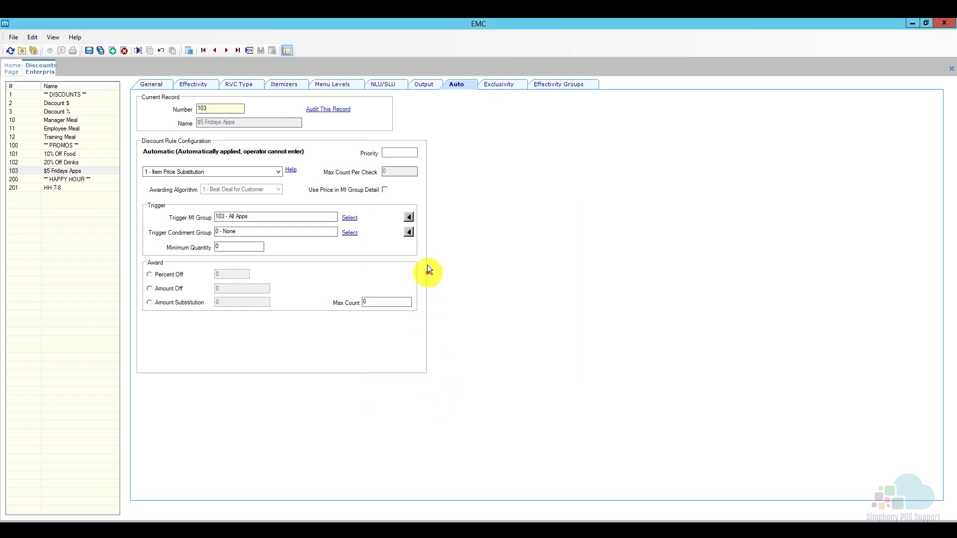
# Step: Examine the All Apps menu item group's included range and available type options, and return to the discount record
pyautogui.click(408, 216)
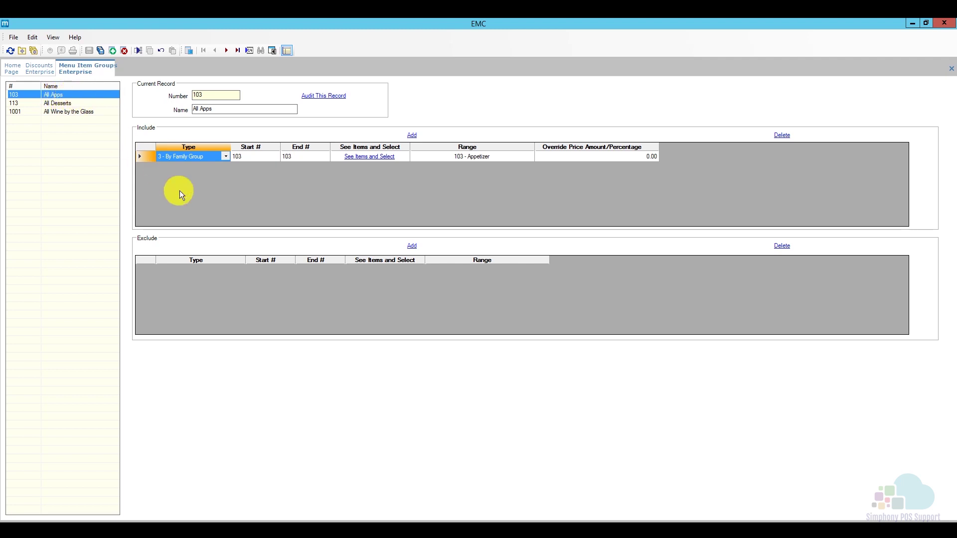
pyautogui.click(226, 156)
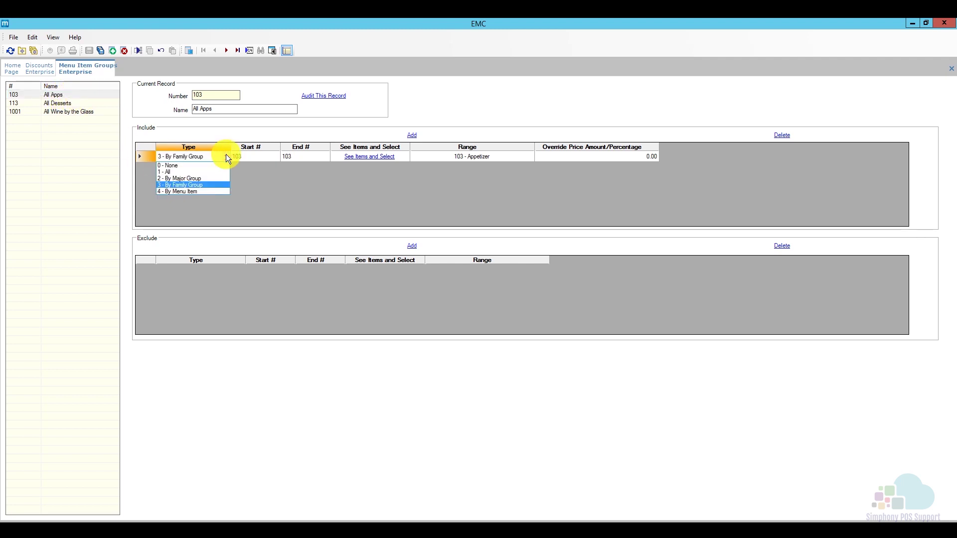
pyautogui.click(213, 184)
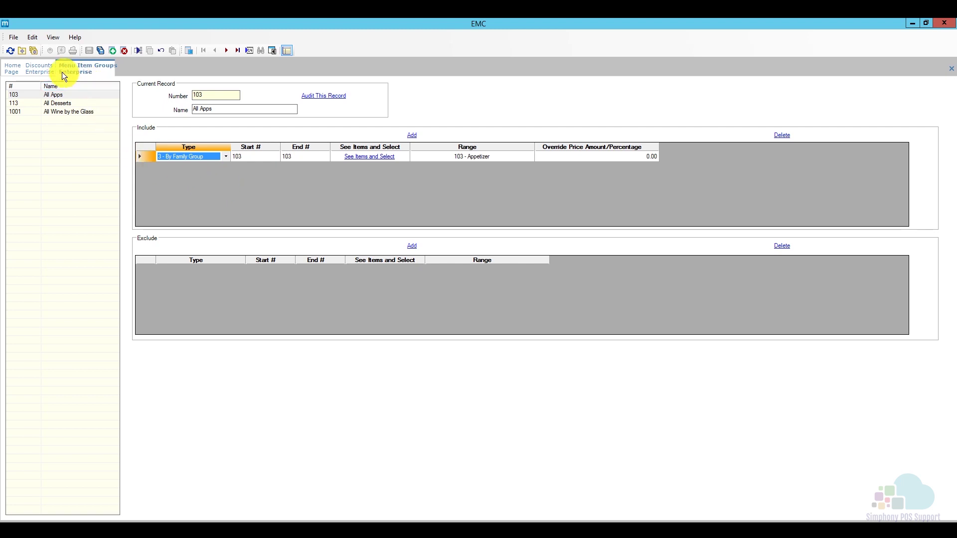
pyautogui.click(47, 70)
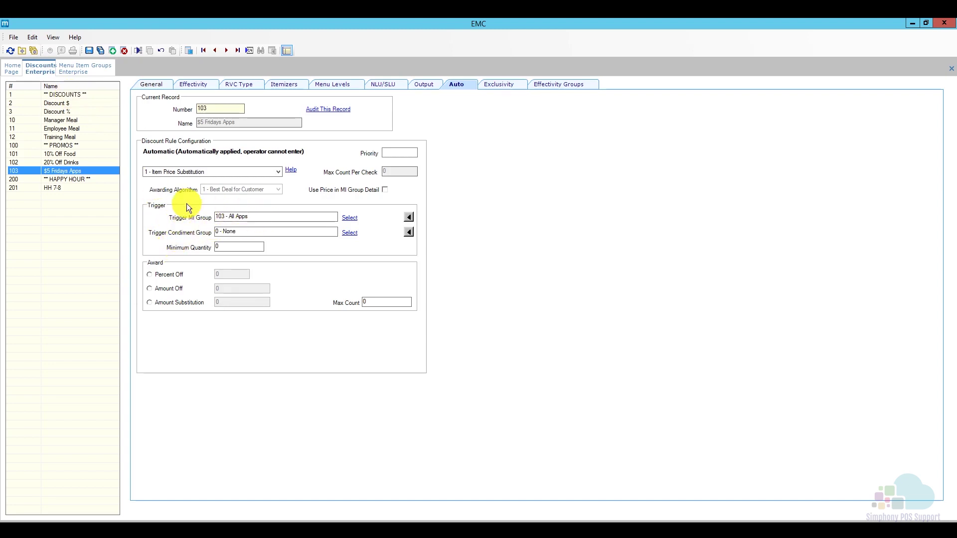
# Step: Set the discount's award to Amount Substitution with a value of 5 and save the record
pyautogui.click(181, 302)
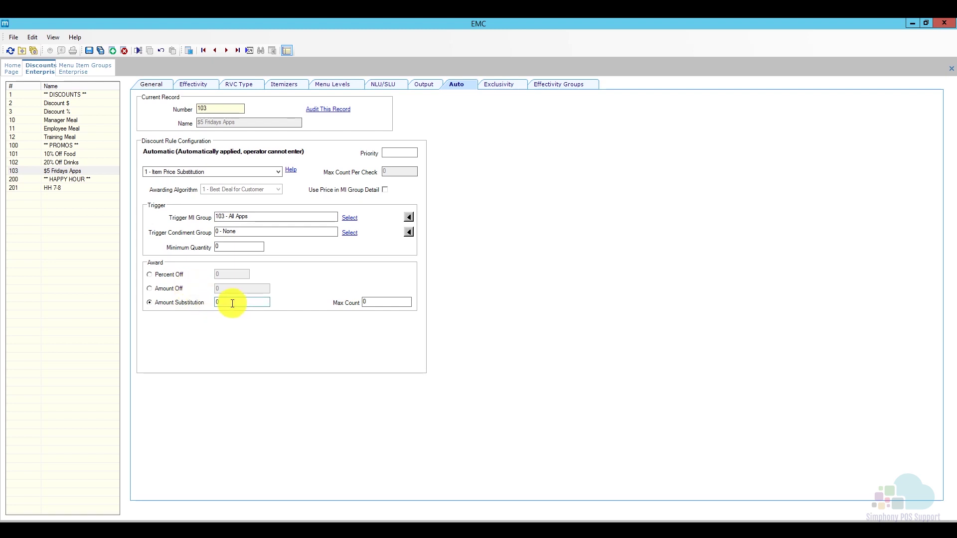
pyautogui.click(215, 304)
pyautogui.write('5')
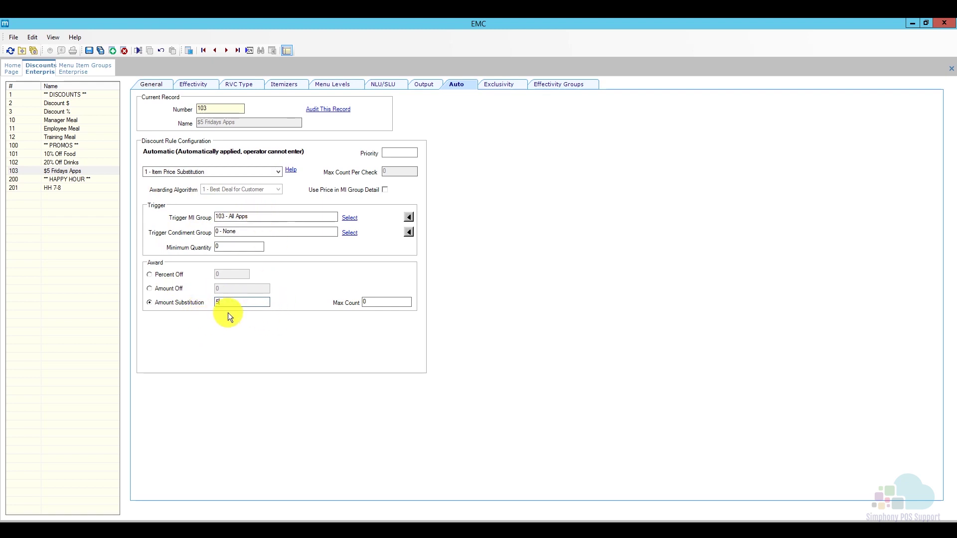
pyautogui.click(88, 50)
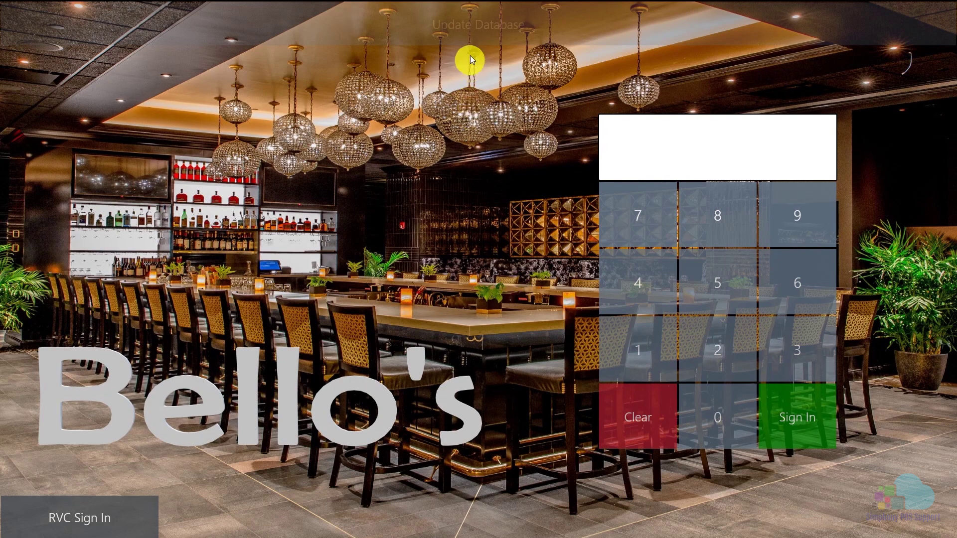
# Step: Switch to the POS workstation, update its database and sign in with the employee PIN
pyautogui.click(471, 38)
pyautogui.click(638, 359)
pyautogui.click(807, 410)
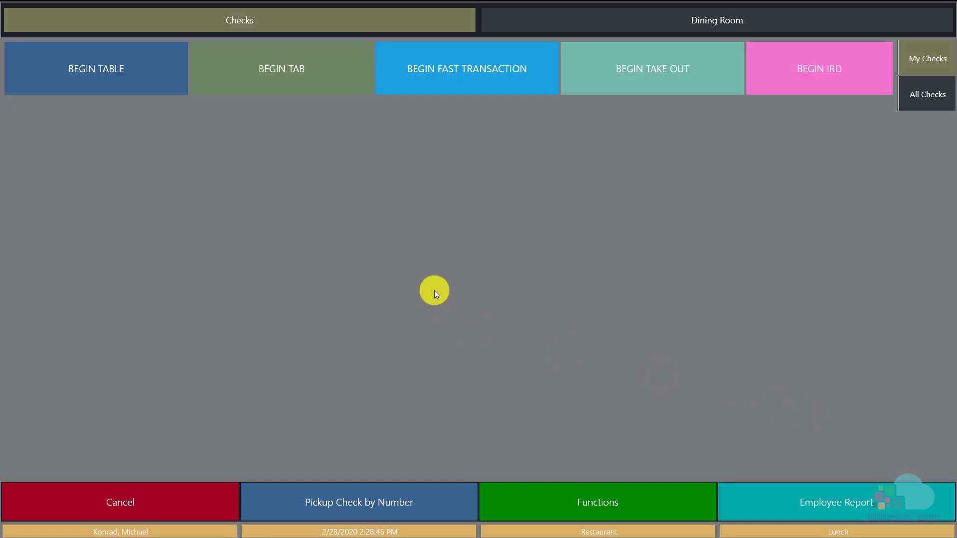
# Step: Begin a fast transaction and ring in the Ahi Tuna appetizer to test the discount
pyautogui.click(469, 80)
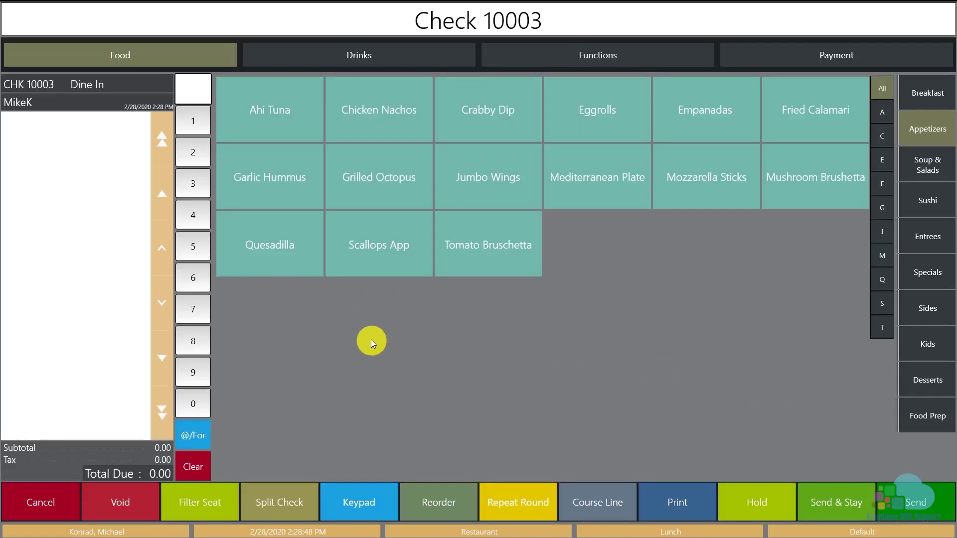
pyautogui.click(277, 124)
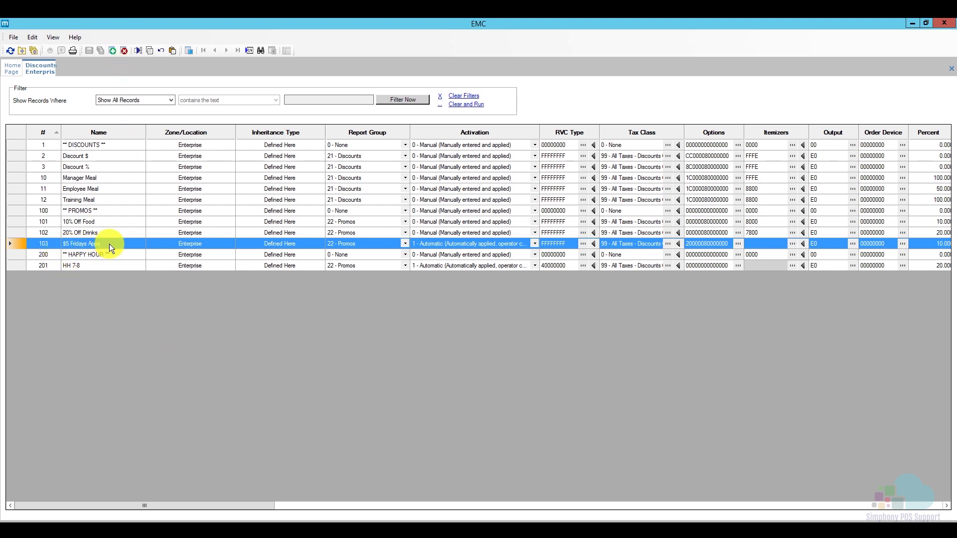
# Step: Back in EMC, insert discount record 104 named "50% Off Beer on Wed", using 103 - $5 Fridays Apps as the template
pyautogui.click(113, 55)
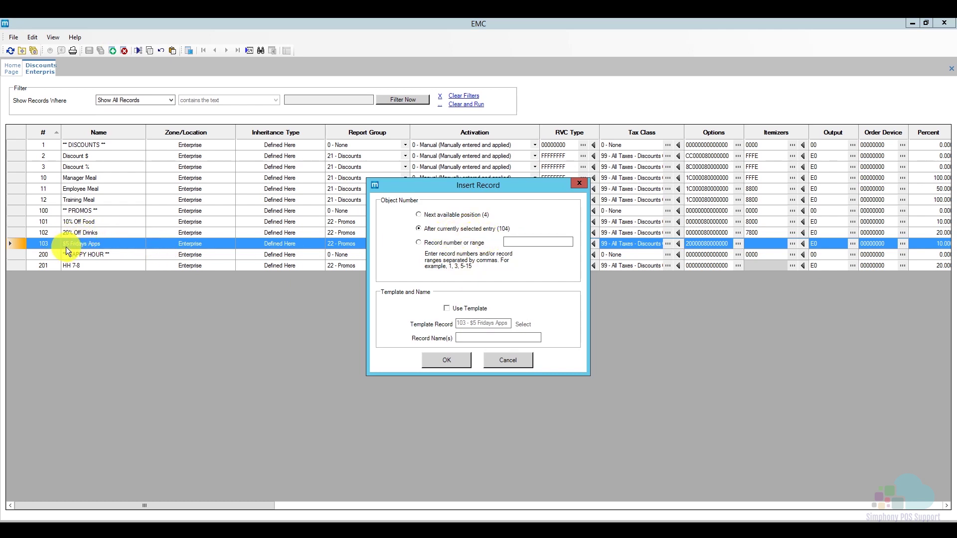
pyautogui.click(462, 309)
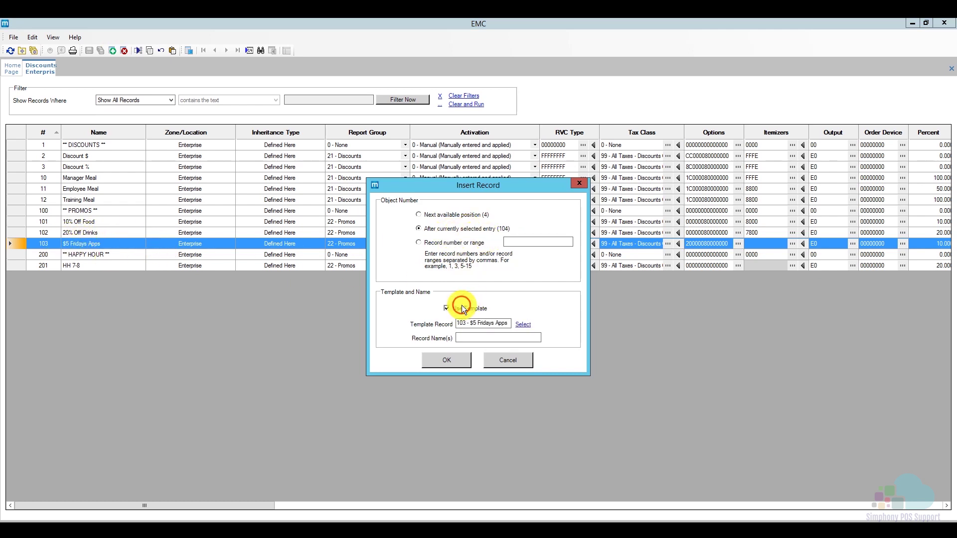
pyautogui.click(475, 339)
pyautogui.write('5')
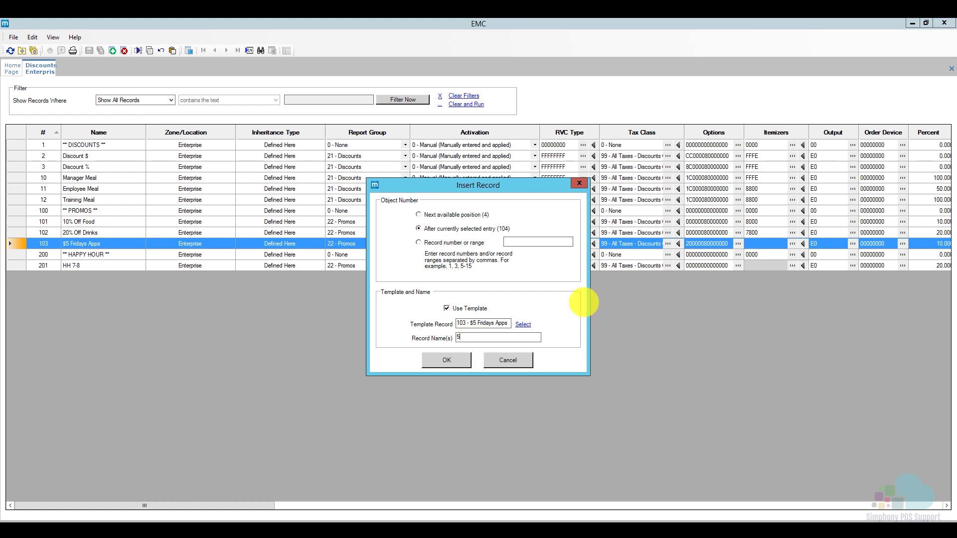
pyautogui.write('0% Off Beer on Webd')
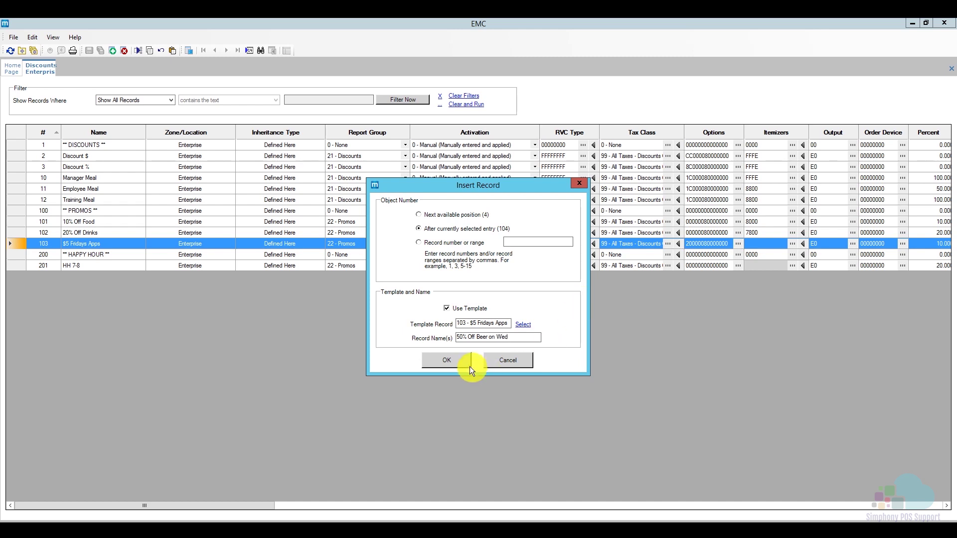
pyautogui.click(448, 359)
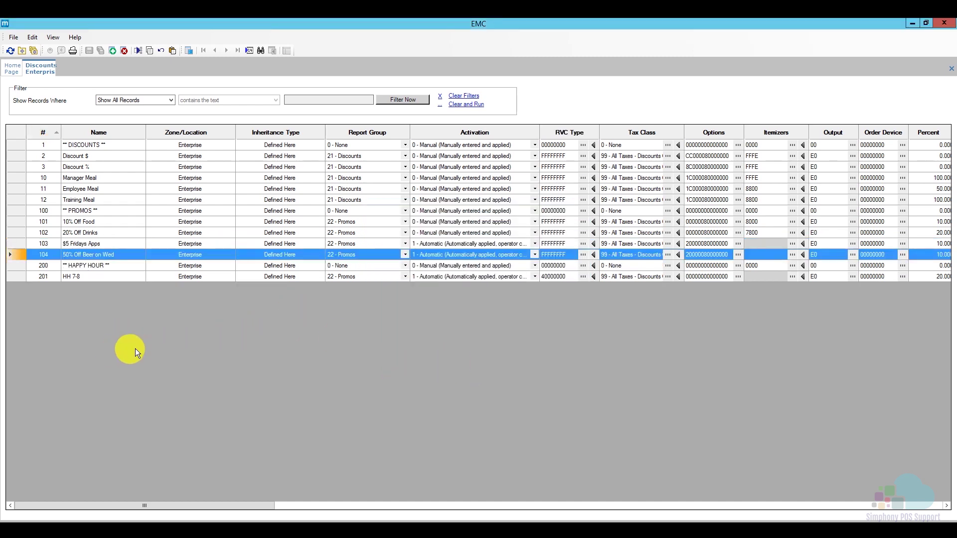
# Step: Open the 50% Off Beer on Wed discount and mark Wednesday as a recurrence day in its effectivity settings
pyautogui.doubleClick(20, 255)
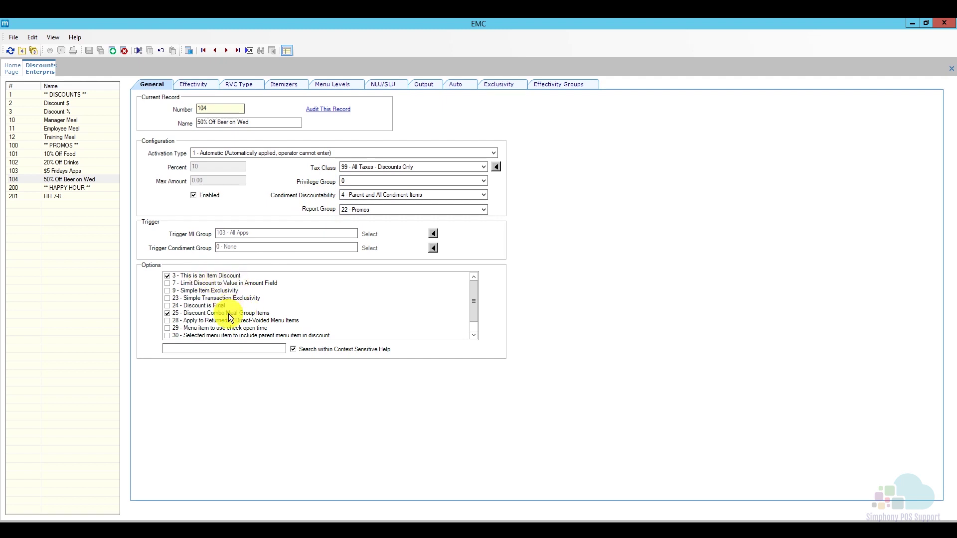
pyautogui.click(196, 85)
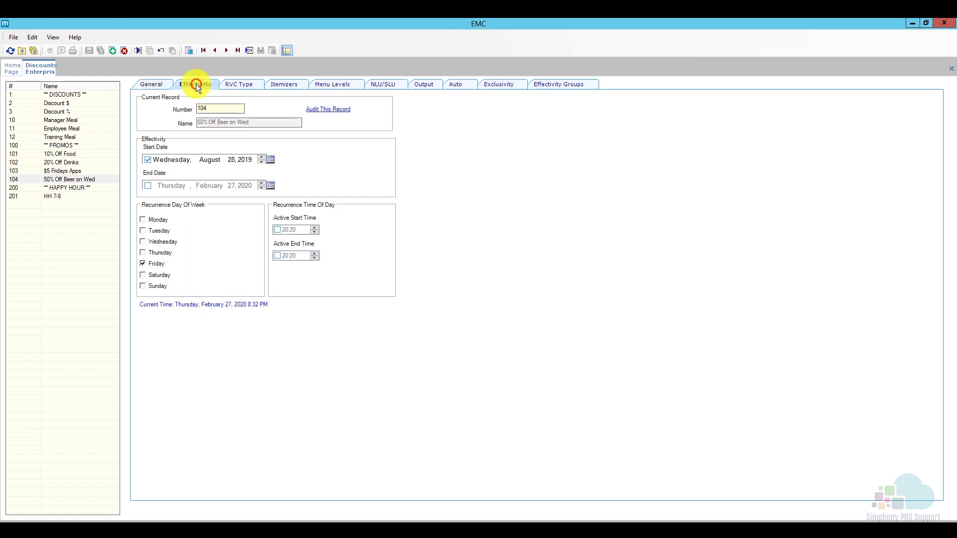
pyautogui.click(161, 243)
# Step: Review the discount's RVC types, itemizers, menu levels, NLU/SLU, output and automatic rule settings, including the selectable trigger menu item groups
pyautogui.click(236, 86)
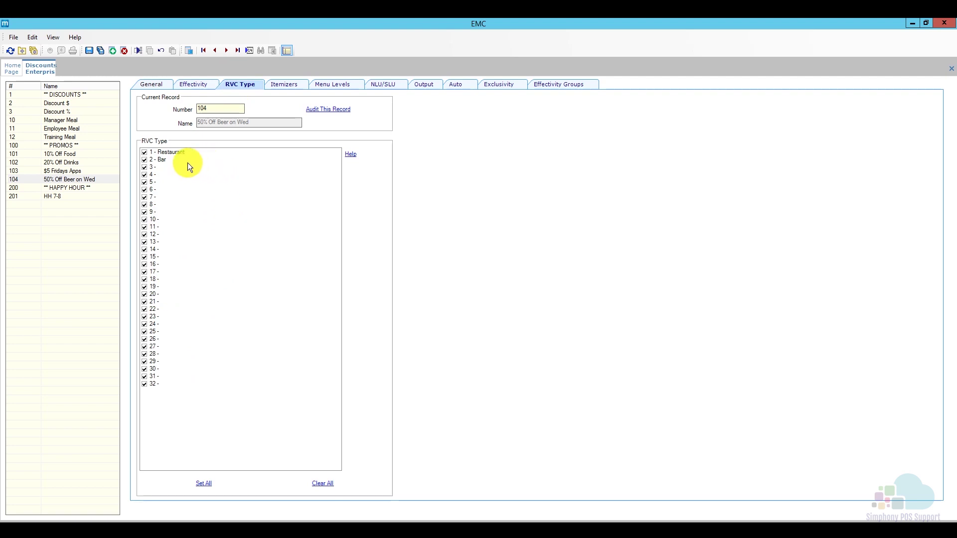
pyautogui.click(292, 86)
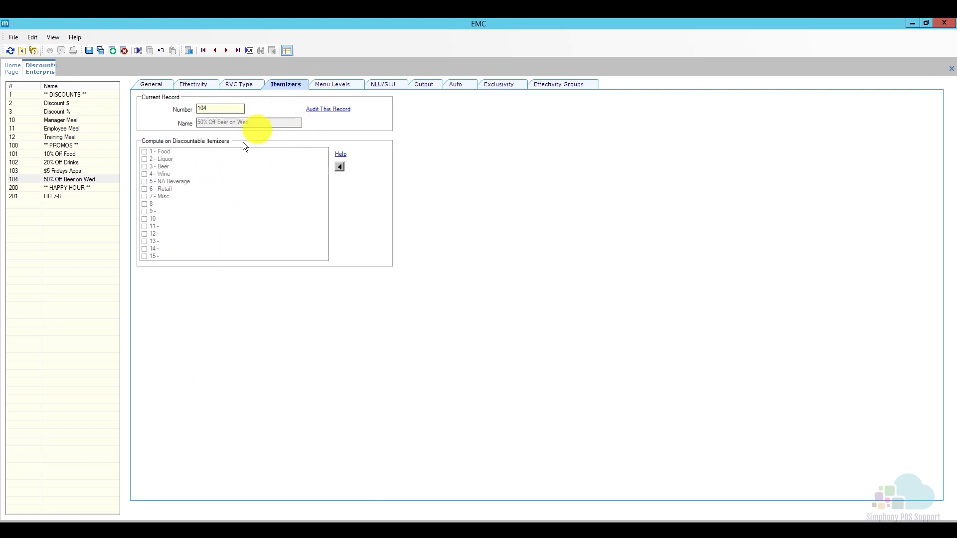
pyautogui.click(337, 85)
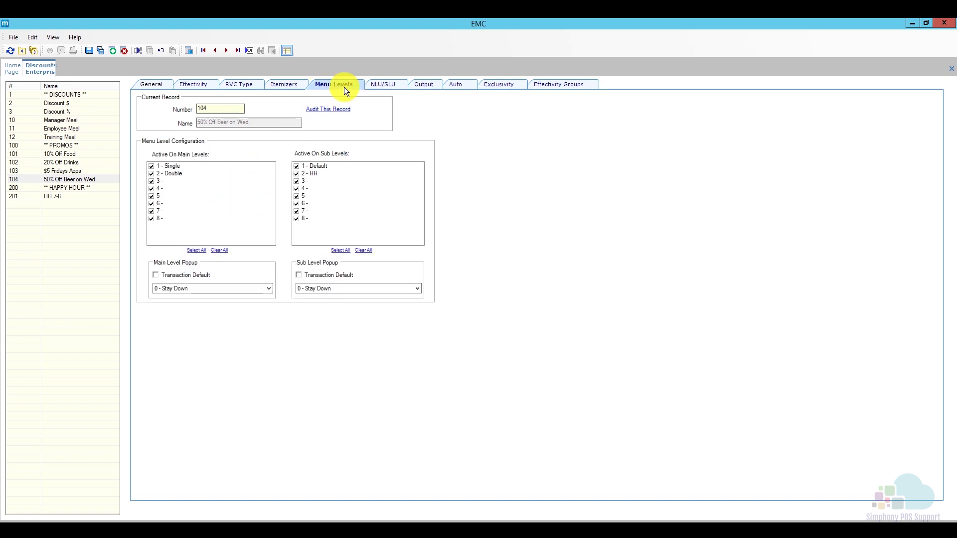
pyautogui.click(384, 88)
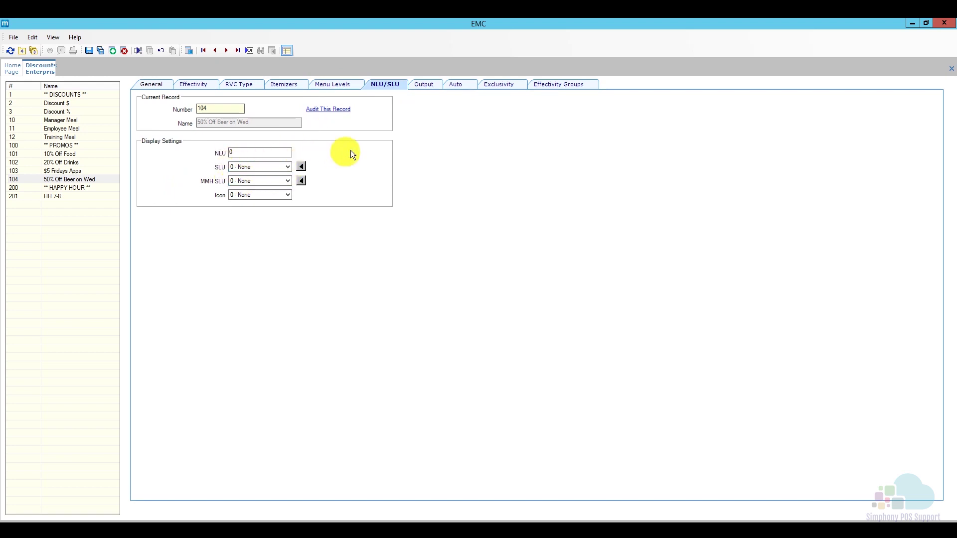
pyautogui.click(424, 86)
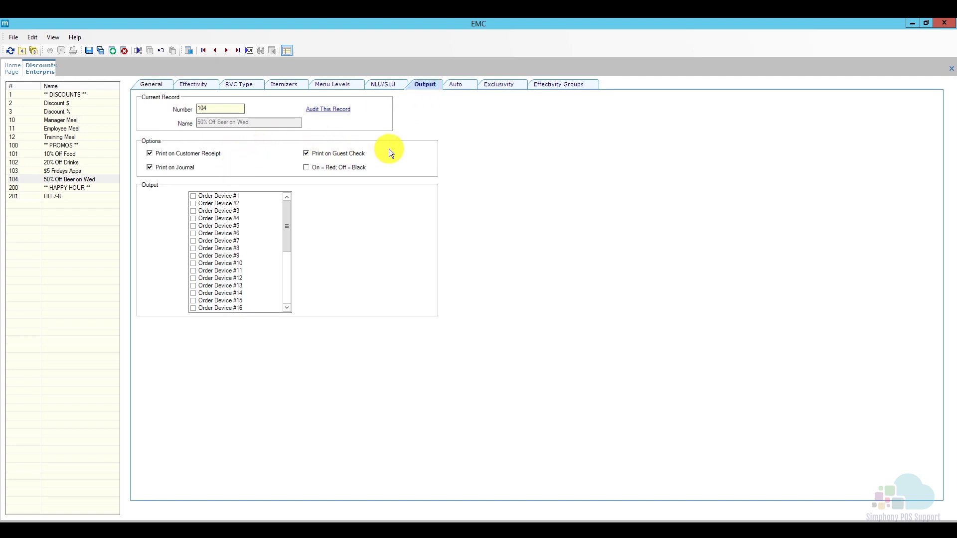
pyautogui.click(457, 85)
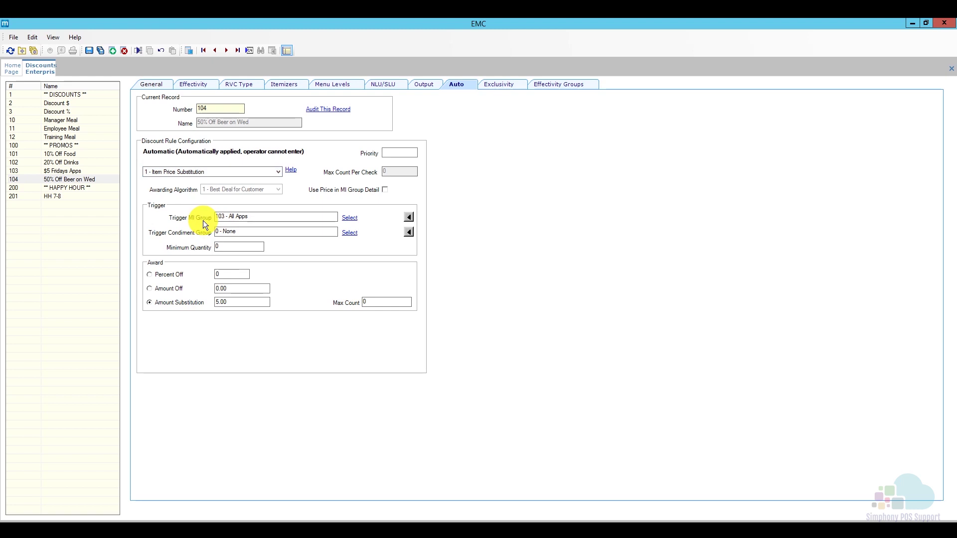
pyautogui.click(352, 218)
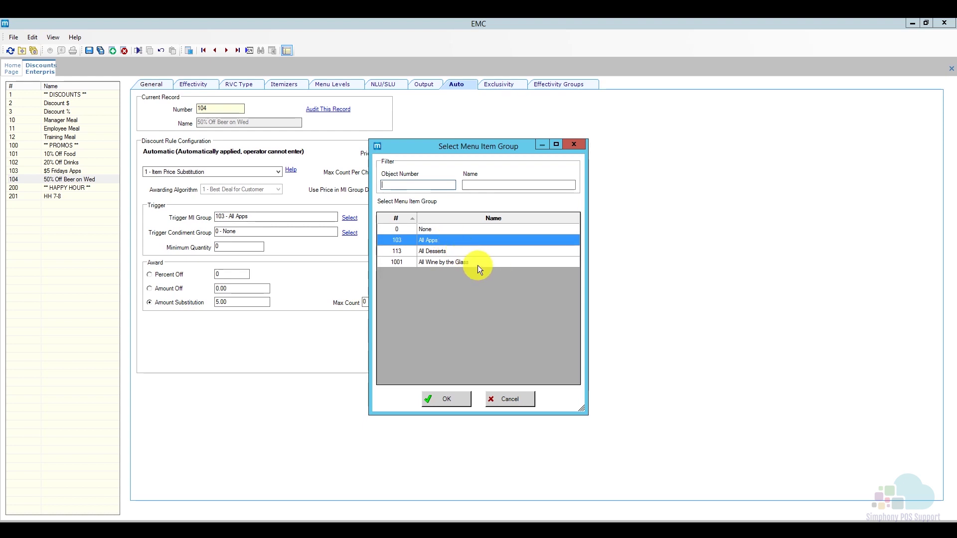
pyautogui.click(504, 399)
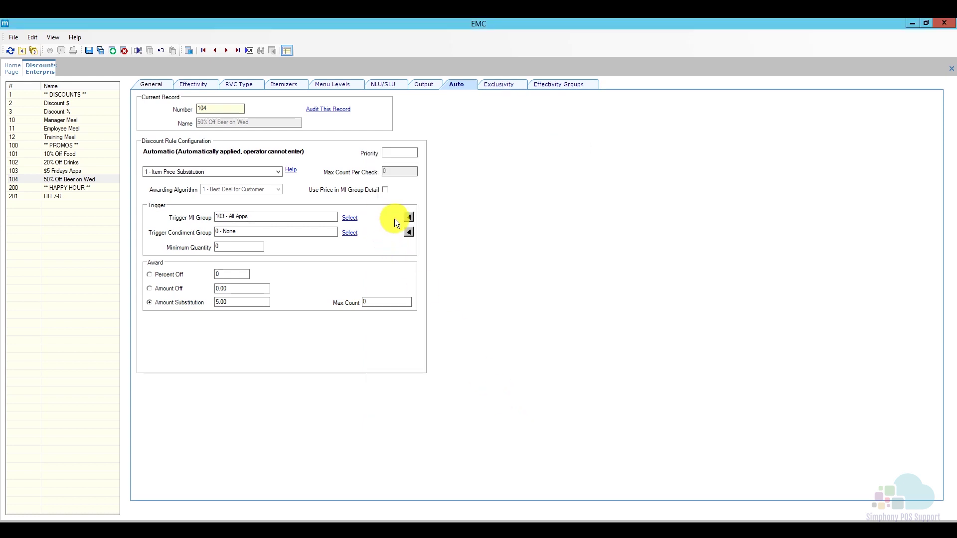
# Step: Go to the menu item groups from the trigger and insert record 104 named "All Domestic Beer" without a template
pyautogui.click(409, 218)
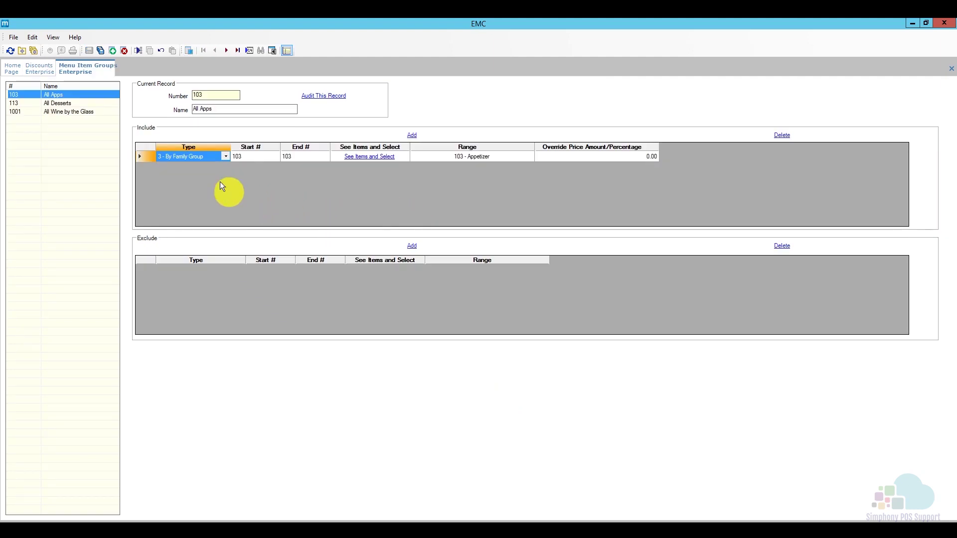
pyautogui.click(113, 50)
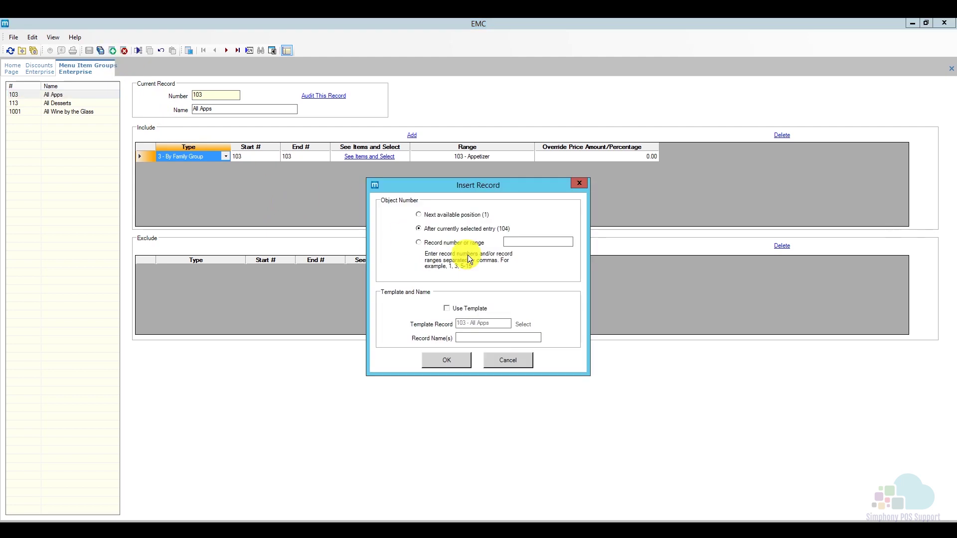
pyautogui.click(470, 308)
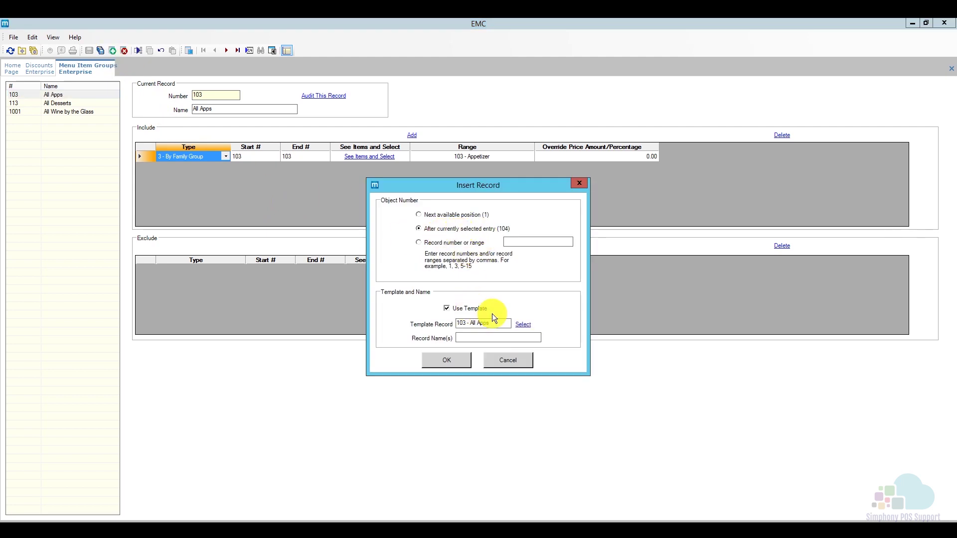
pyautogui.click(483, 337)
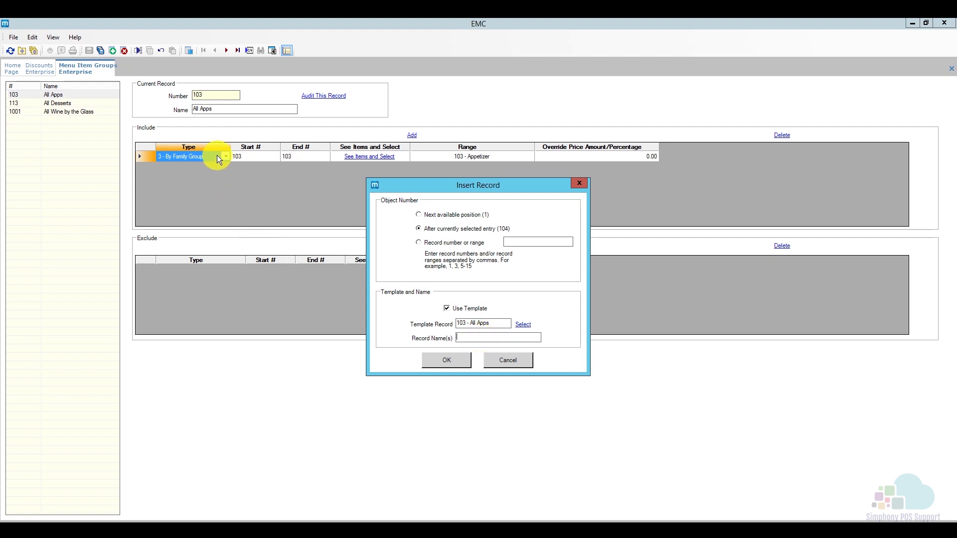
pyautogui.click(464, 309)
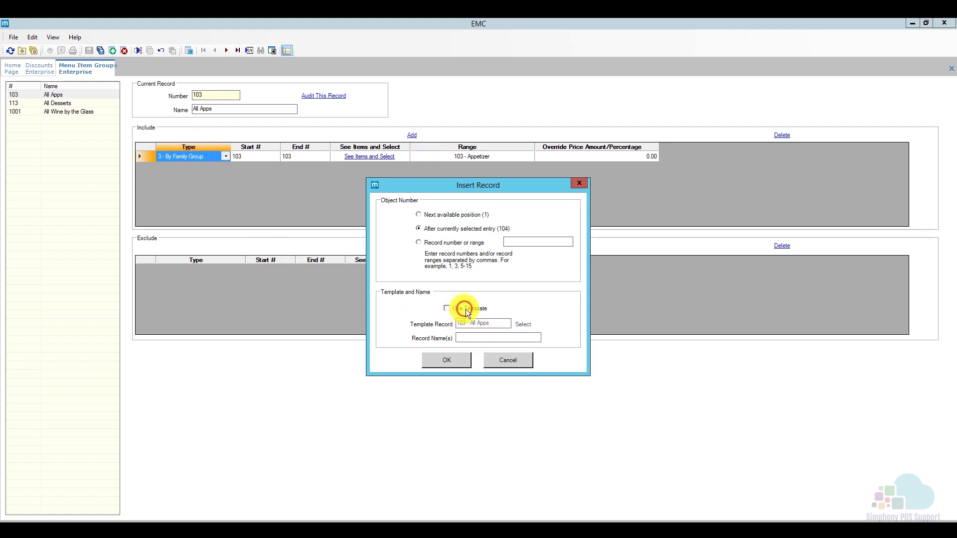
pyautogui.click(472, 338)
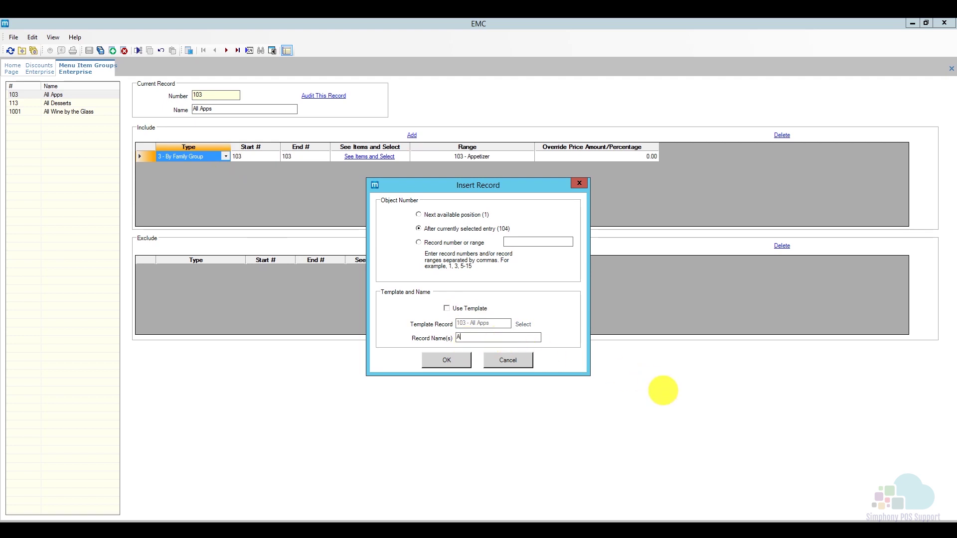
pyautogui.write('All Domestic Beer')
pyautogui.click(443, 360)
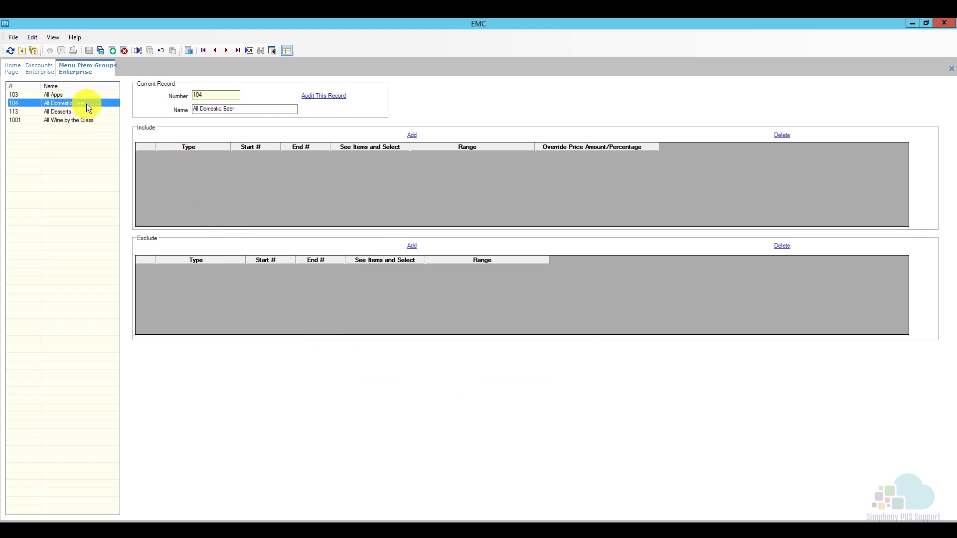
# Step: Add an include entry of type 3 - By Family Group with range 301 - Domestic Beer to the group and save it
pyautogui.click(413, 137)
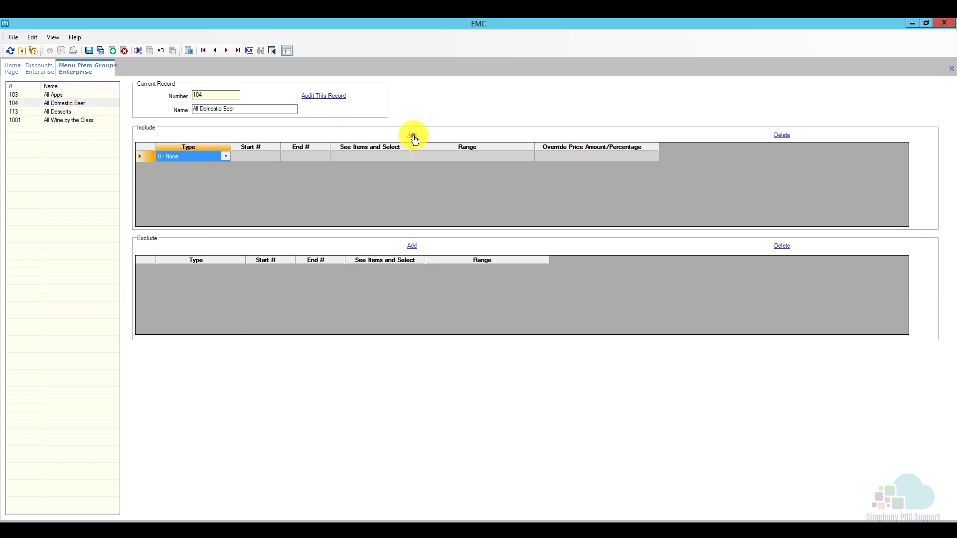
pyautogui.click(226, 157)
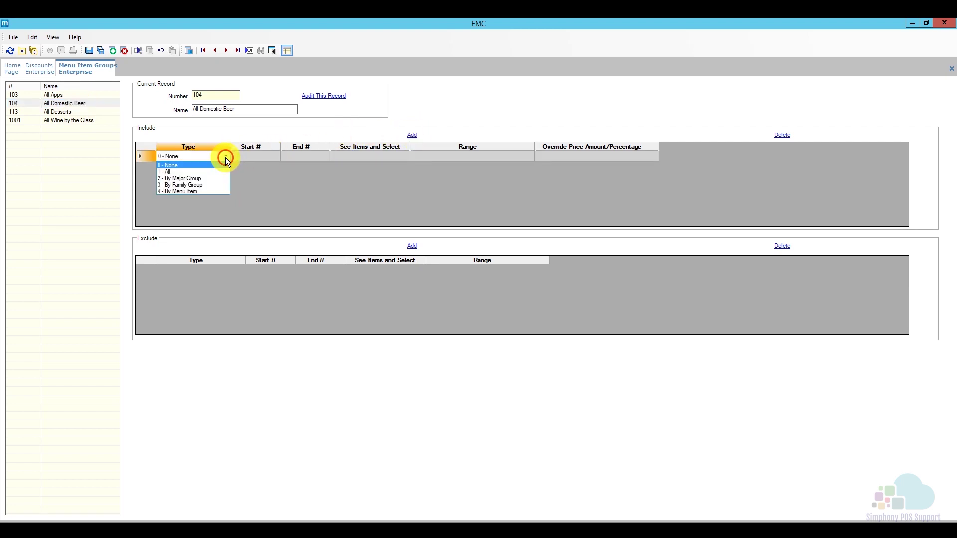
pyautogui.click(212, 185)
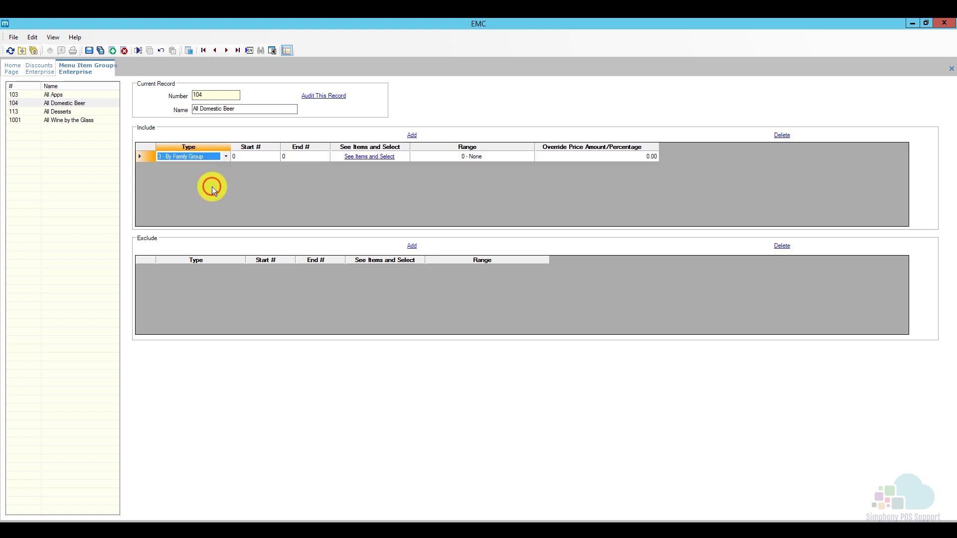
pyautogui.click(272, 157)
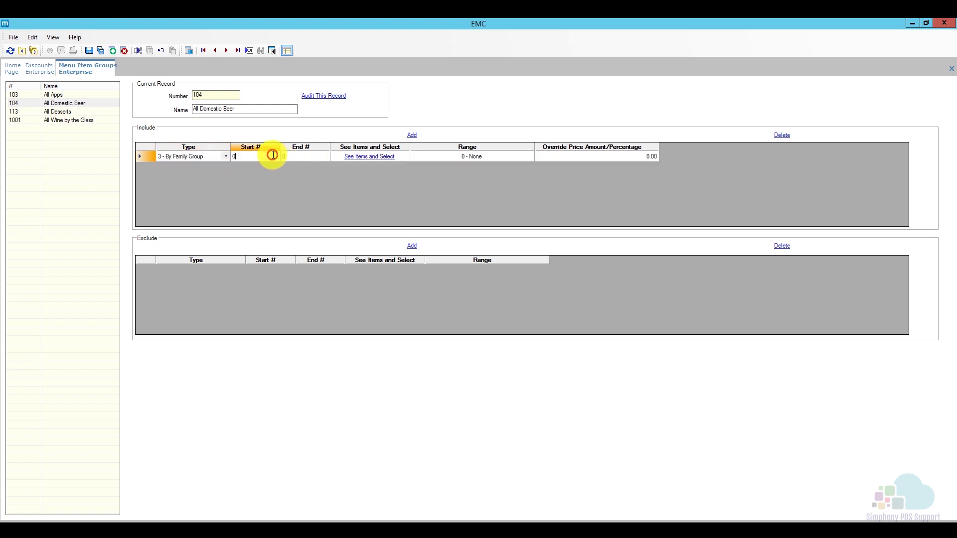
pyautogui.click(365, 157)
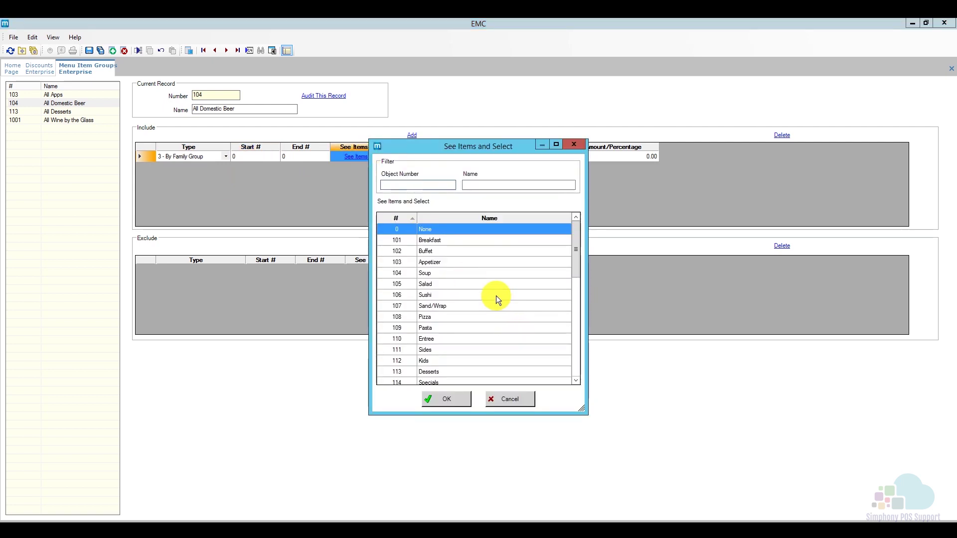
pyautogui.click(578, 269)
pyautogui.moveTo(579, 268); pyautogui.dragTo(578, 329)
pyautogui.click(453, 317)
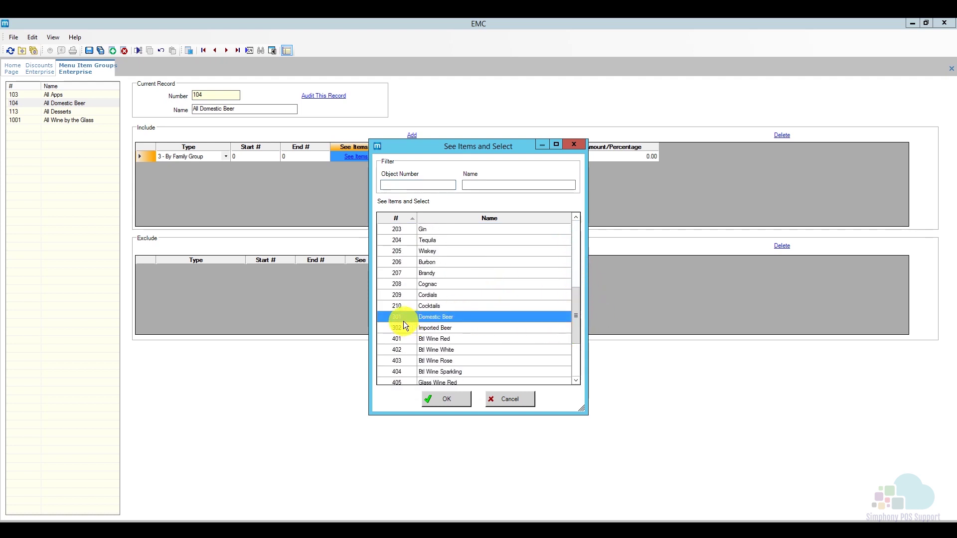
pyautogui.click(443, 398)
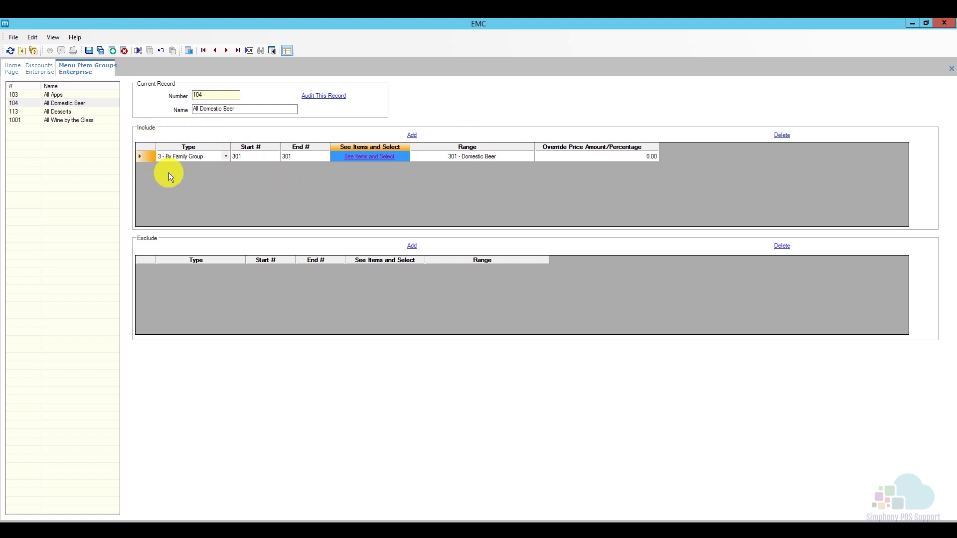
pyautogui.click(88, 52)
# Step: Return to the 50% Off Beer on Wed discount, check the selectable trigger menu item groups without choosing one, and save the record
pyautogui.click(44, 68)
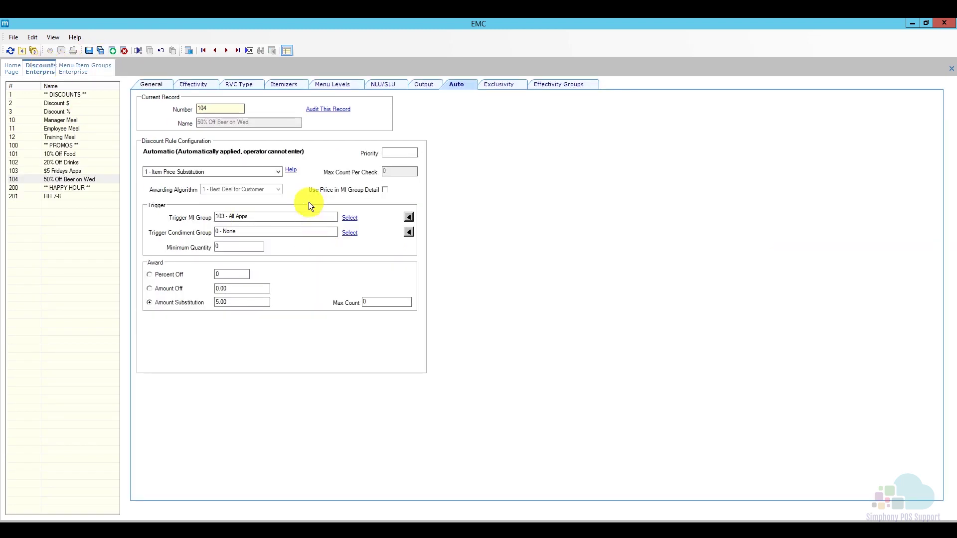
pyautogui.click(349, 218)
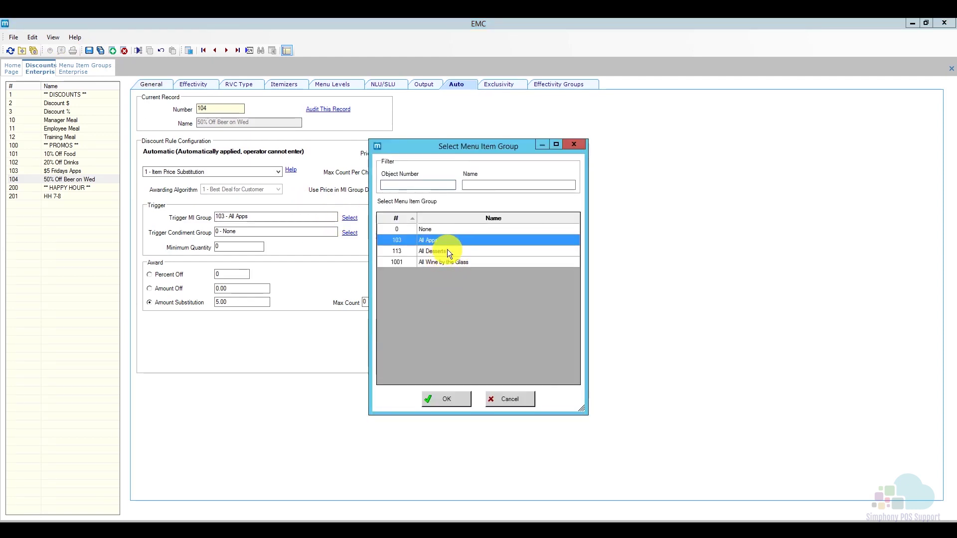
pyautogui.click(572, 150)
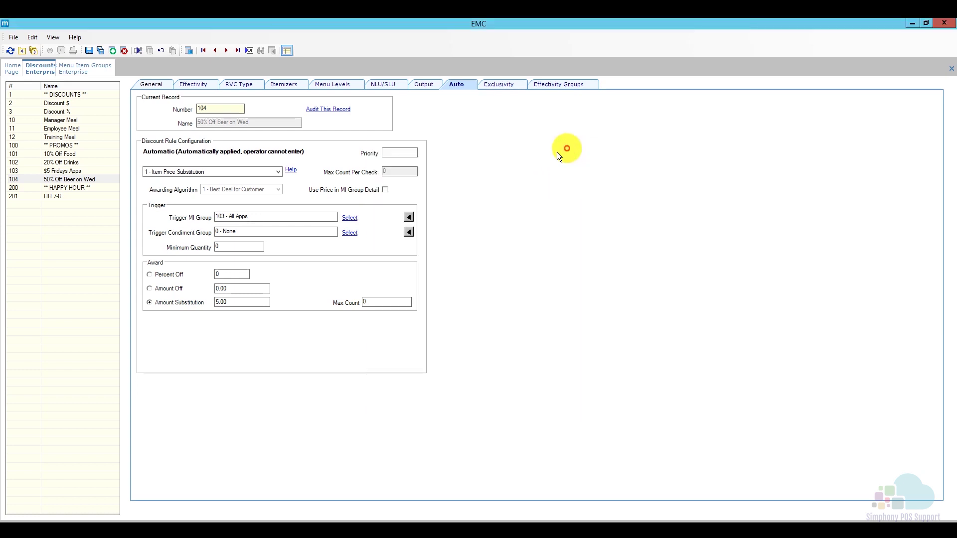
pyautogui.click(89, 51)
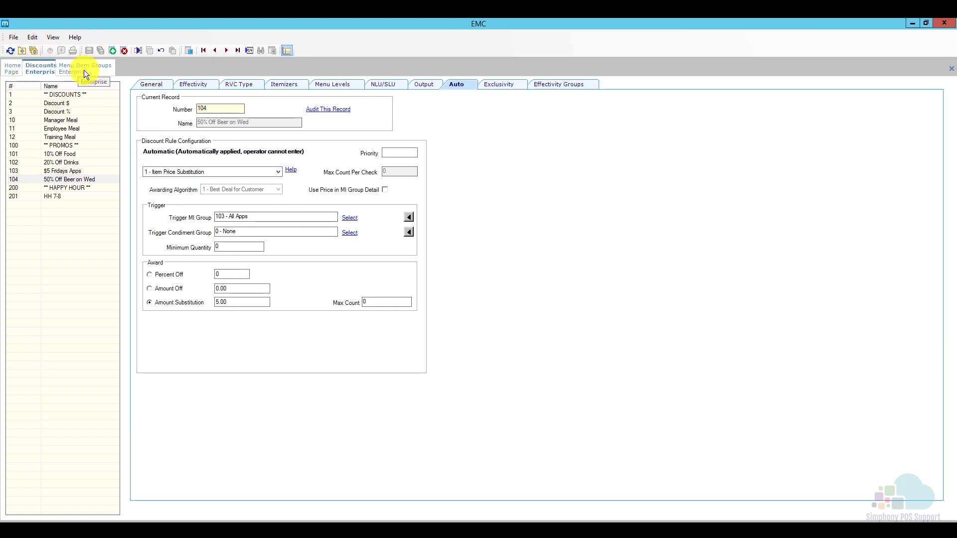
# Step: Choose 104 - All Domestic Beer as the trigger menu item group of the 50% Off Beer on Wed discount
pyautogui.click(347, 222)
pyautogui.click(453, 253)
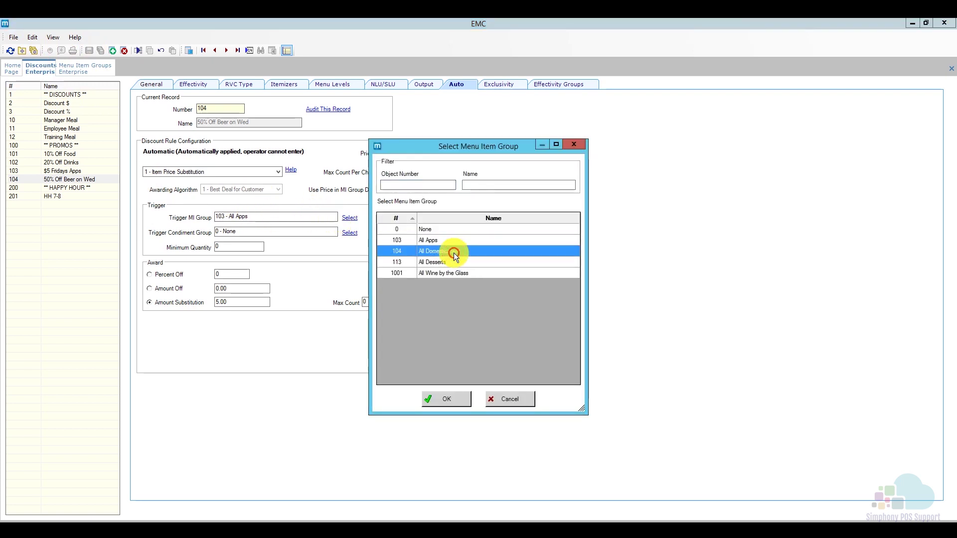
pyautogui.click(453, 398)
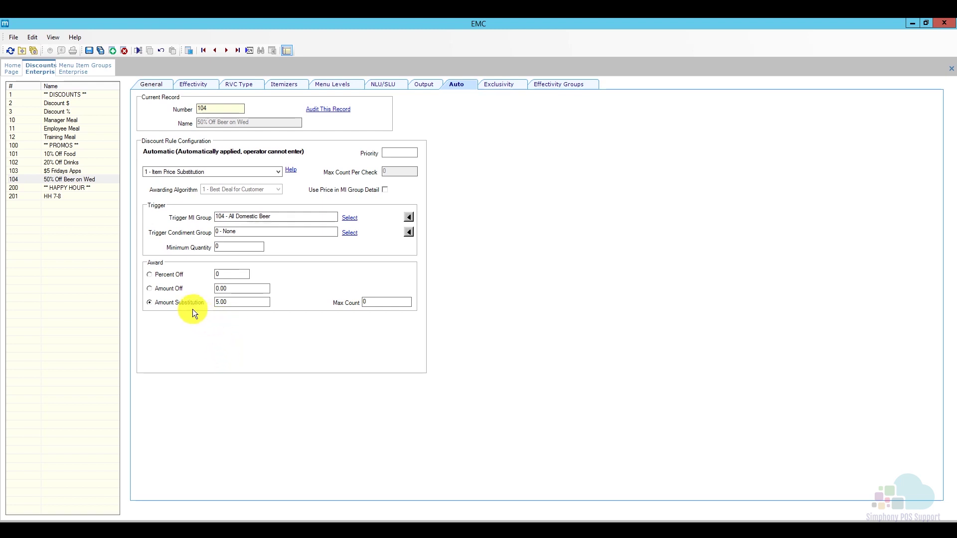
# Step: Set the discount's award to 50 percent off, check its effectivity days, and save the record
pyautogui.click(169, 275)
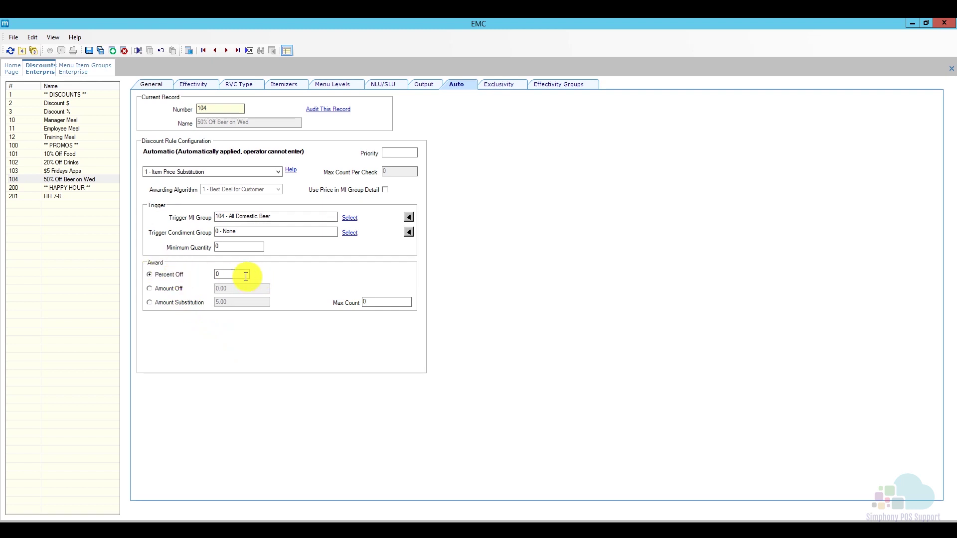
pyautogui.moveTo(245, 274); pyautogui.dragTo(204, 275)
pyautogui.write('5')
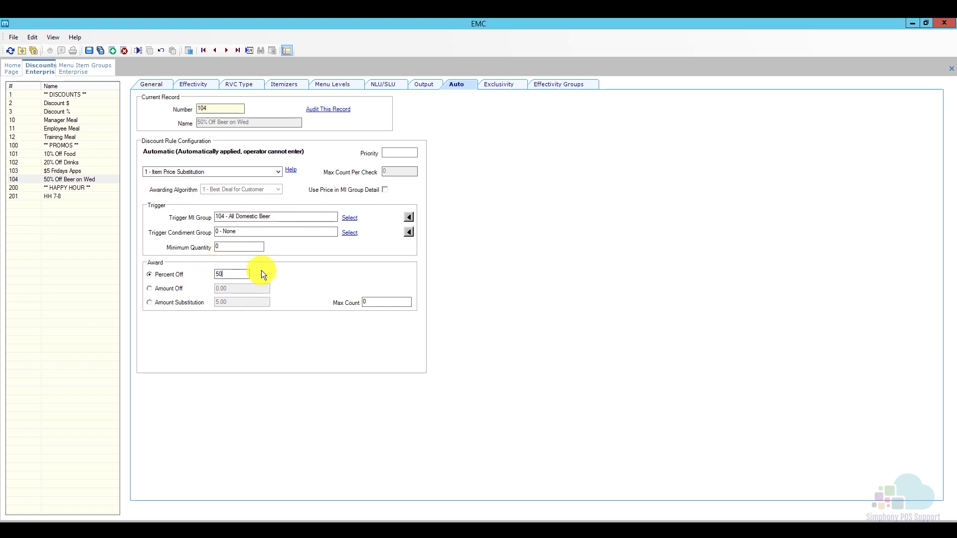
pyautogui.click(209, 86)
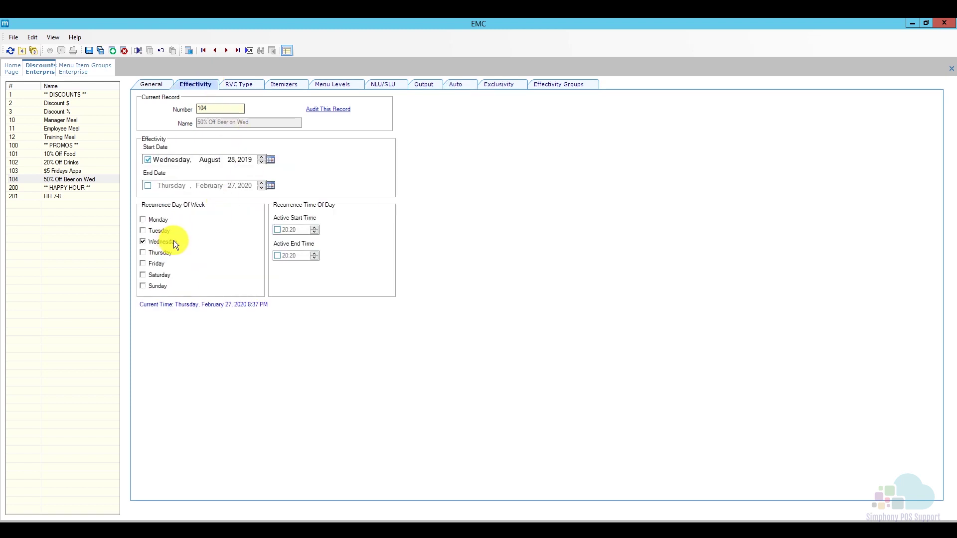
pyautogui.click(91, 50)
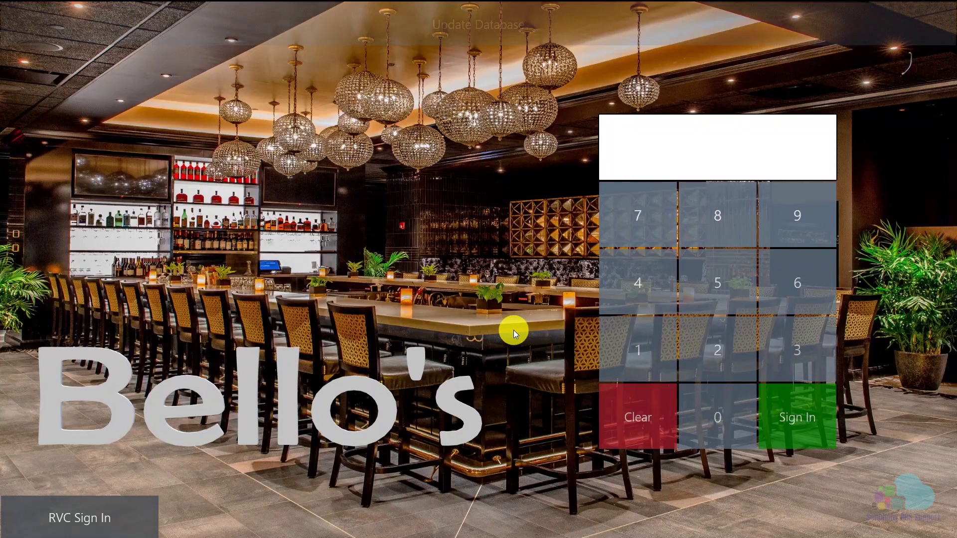
# Step: Switch to the POS workstation, update its database, sign in with the employee ID, and begin a fast transaction
pyautogui.click(479, 28)
pyautogui.click(641, 360)
pyautogui.click(790, 419)
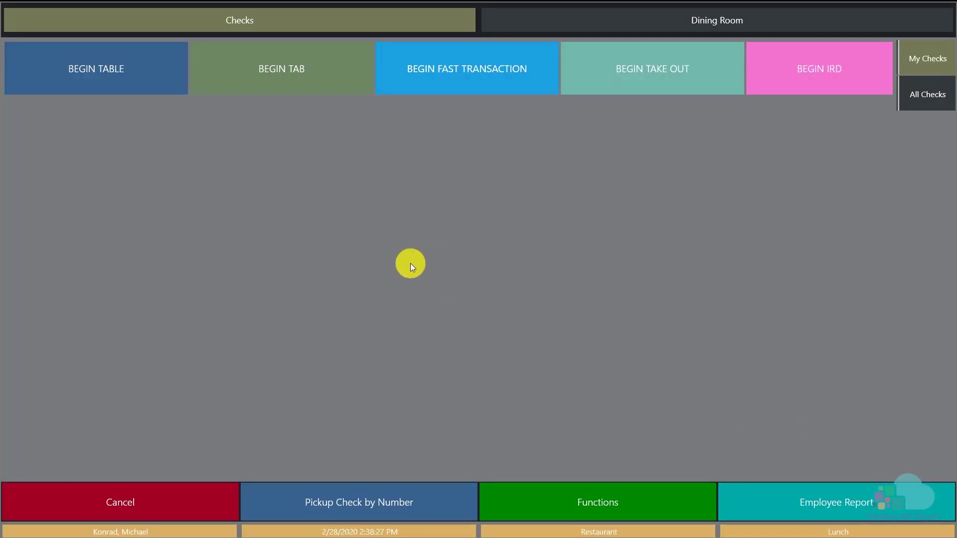
pyautogui.click(462, 84)
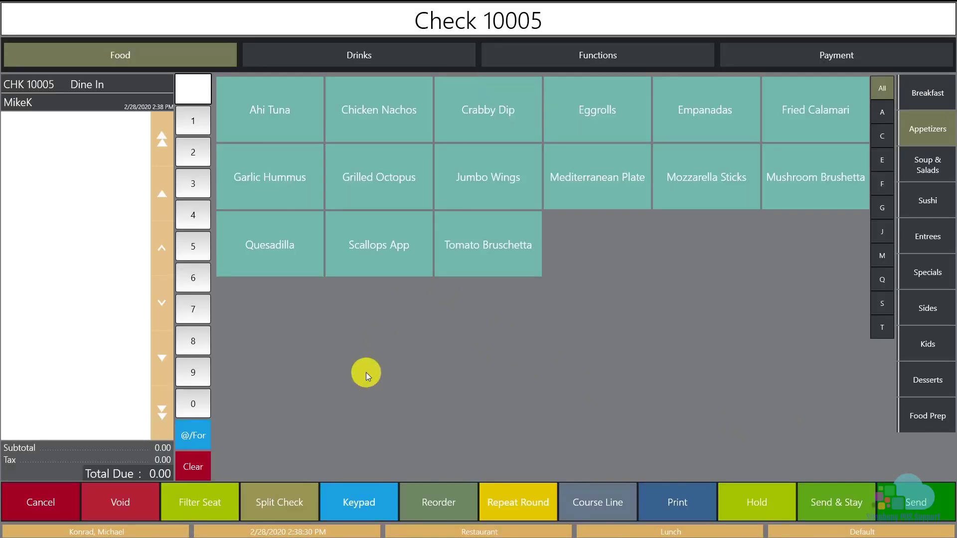
# Step: Ring up the domestic beers Bud, Blue Moon and Sam Adams on the check to test the Wednesday discount
pyautogui.click(381, 55)
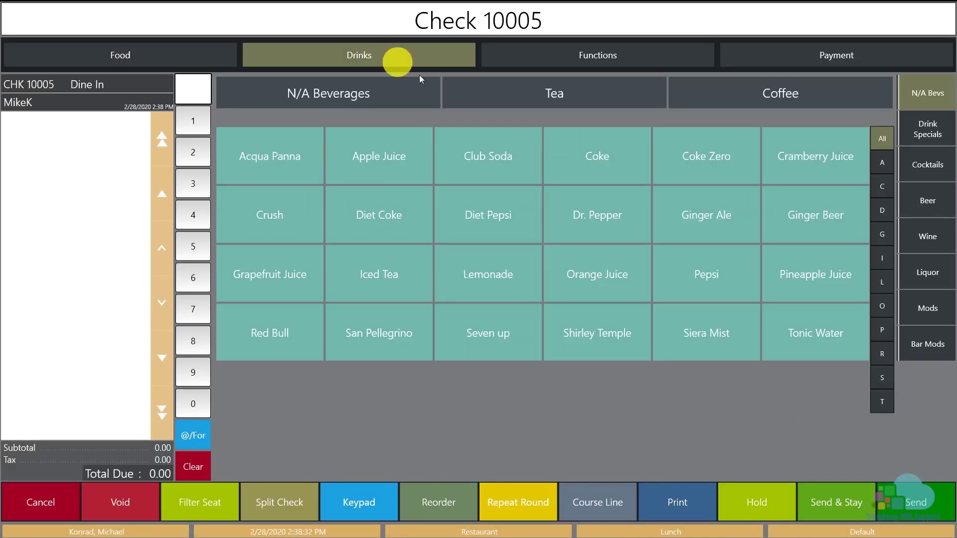
pyautogui.click(924, 200)
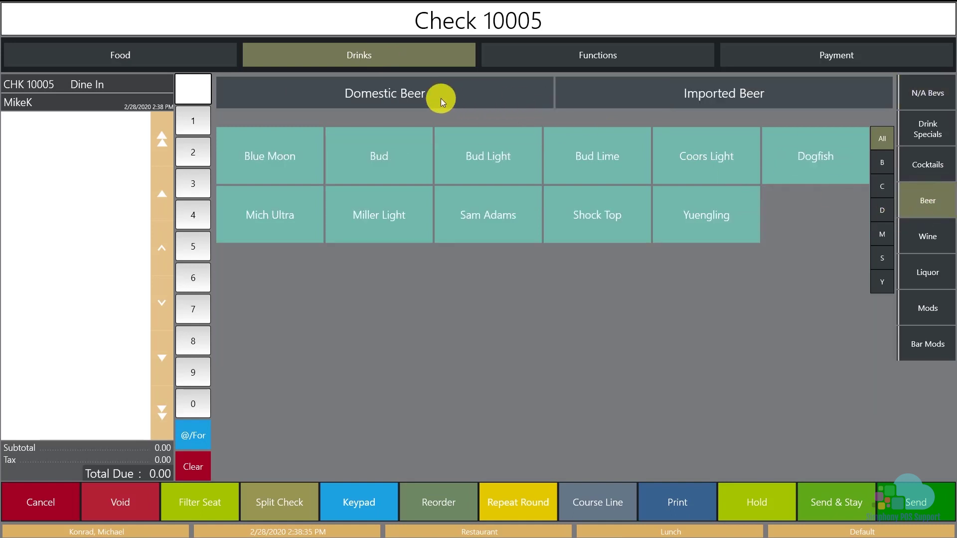
pyautogui.click(388, 165)
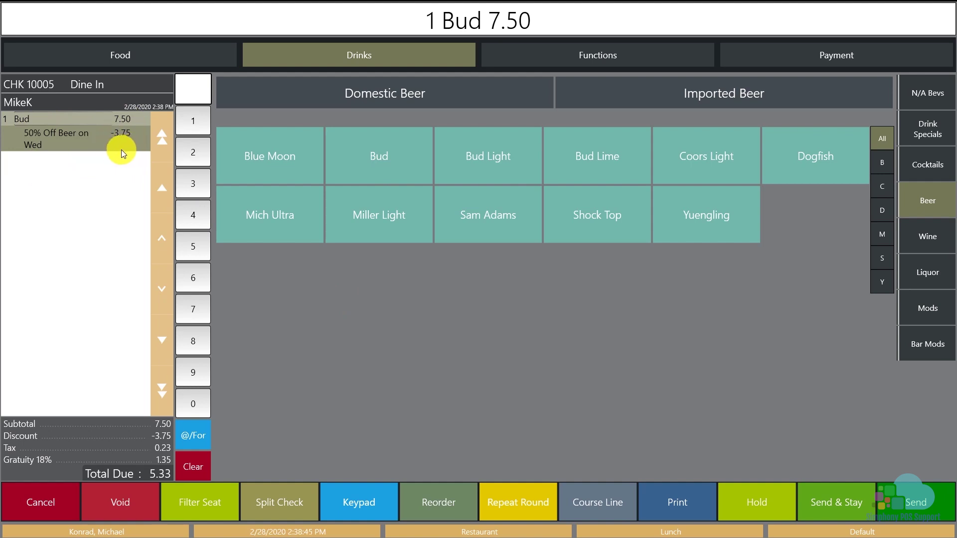
pyautogui.click(286, 171)
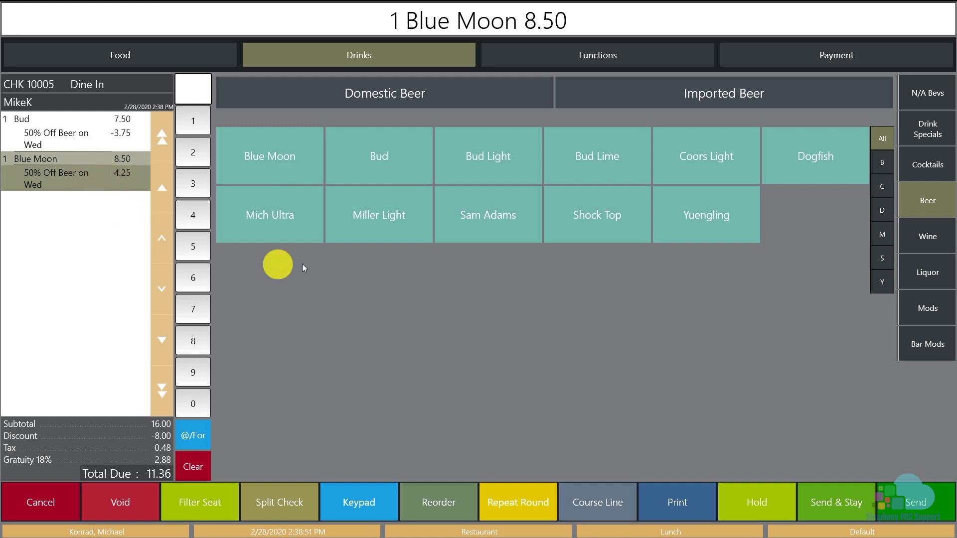
pyautogui.click(493, 229)
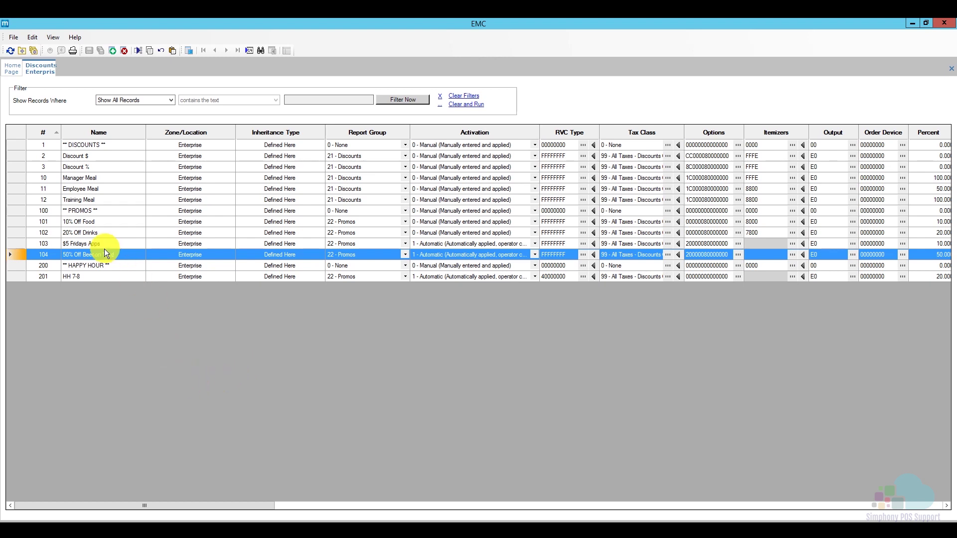
# Step: In EMC, insert discount record 105 named "BOGO Dessert" after the selected entry, using 104 - 50% Off Beer on Wed as template
pyautogui.click(113, 51)
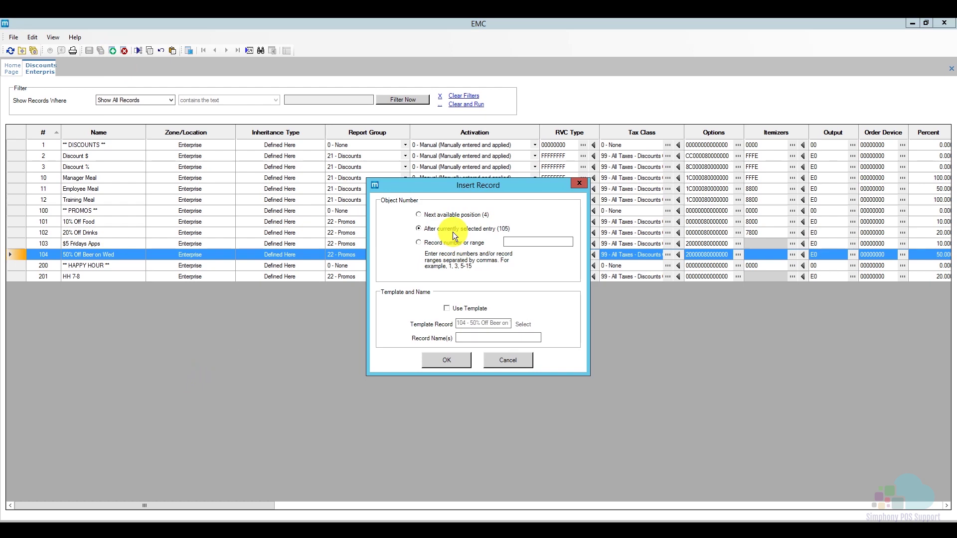
pyautogui.click(460, 309)
pyautogui.click(484, 338)
pyautogui.write('BOGO')
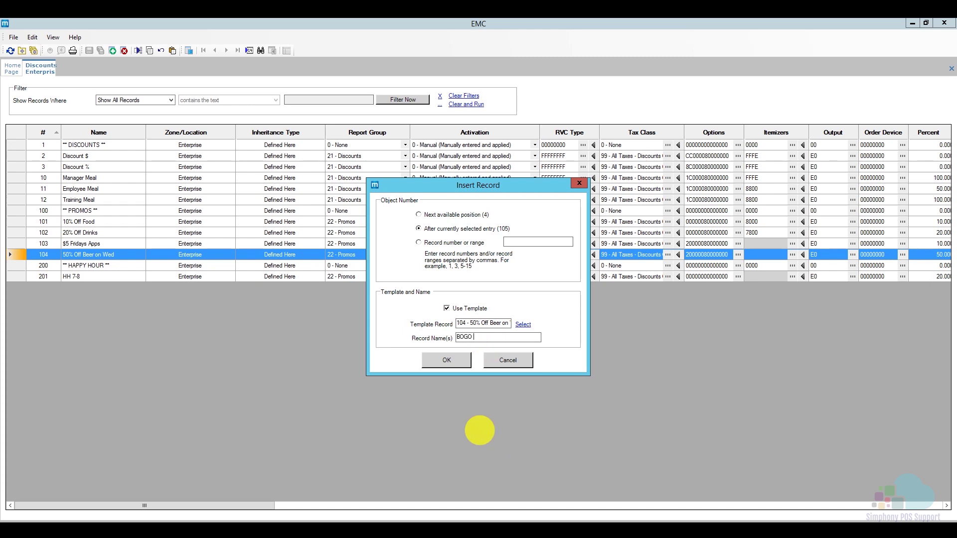
pyautogui.write(' Dessert')
pyautogui.click(449, 360)
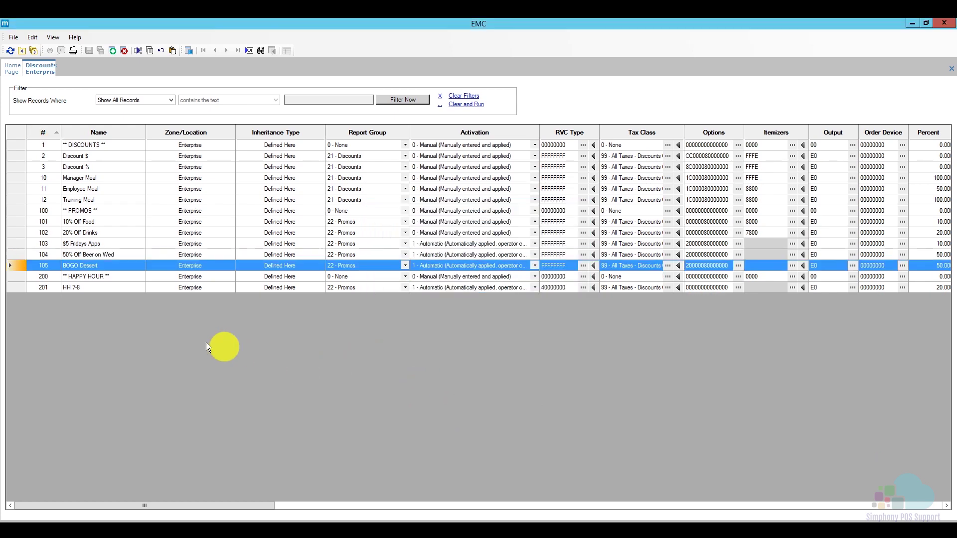
# Step: Open the BOGO Dessert discount, make it recur on every day from Monday to Sunday, and save it
pyautogui.doubleClick(15, 265)
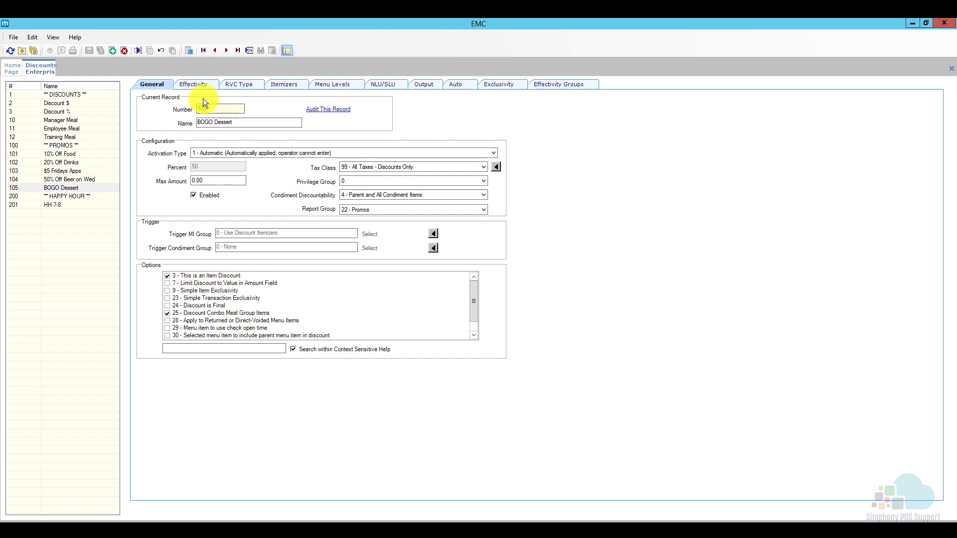
pyautogui.click(196, 86)
pyautogui.click(160, 220)
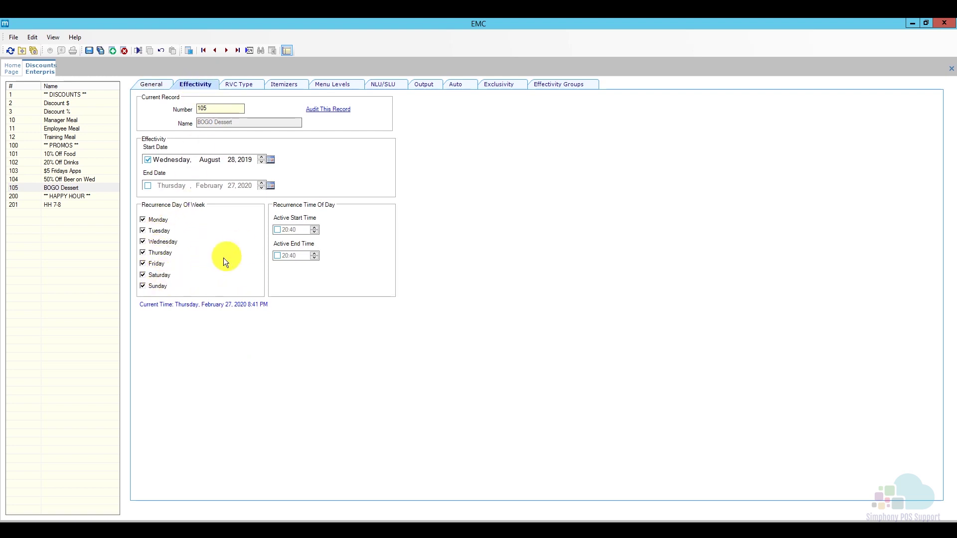
pyautogui.click(88, 51)
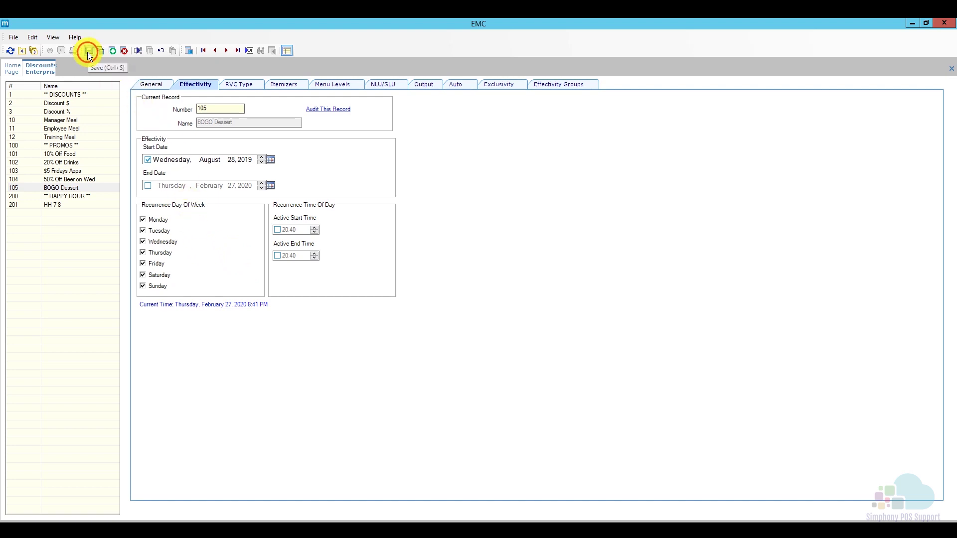
# Step: Review the BOGO Dessert discount's RVC types, menu levels, NLU/SLU and output settings
pyautogui.click(248, 85)
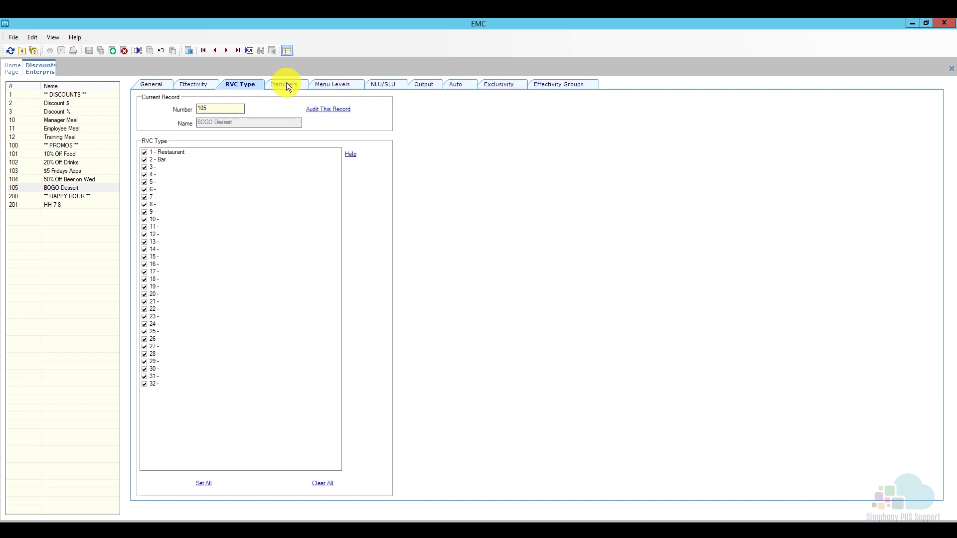
pyautogui.click(340, 88)
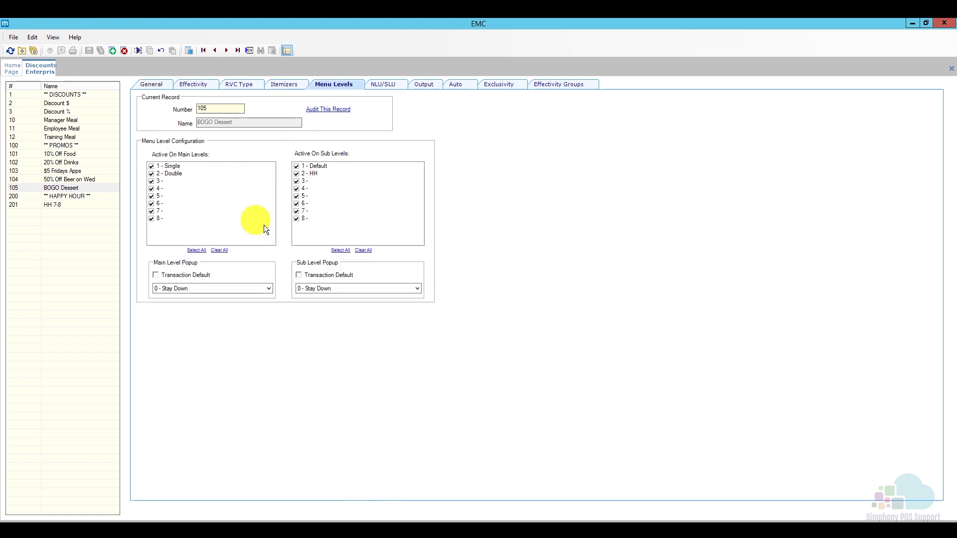
pyautogui.click(386, 83)
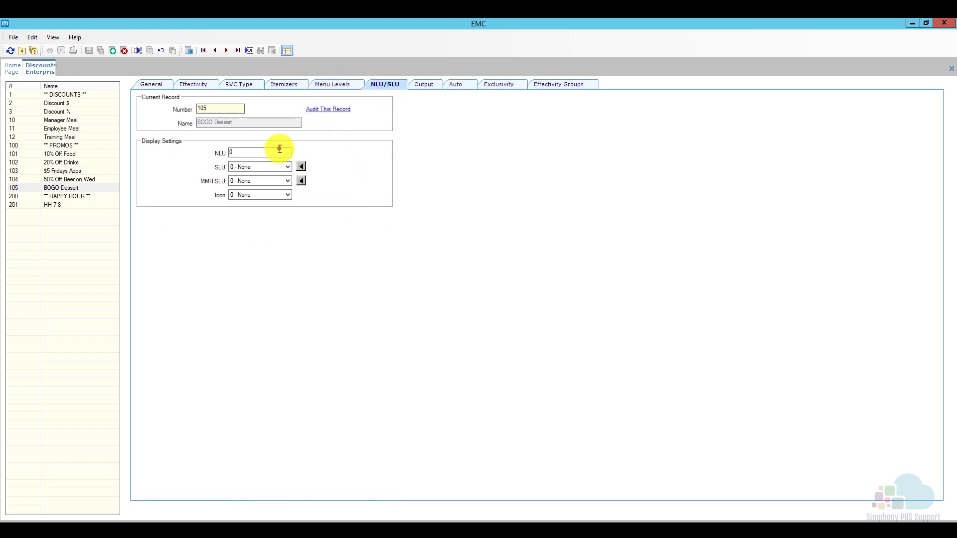
pyautogui.click(429, 88)
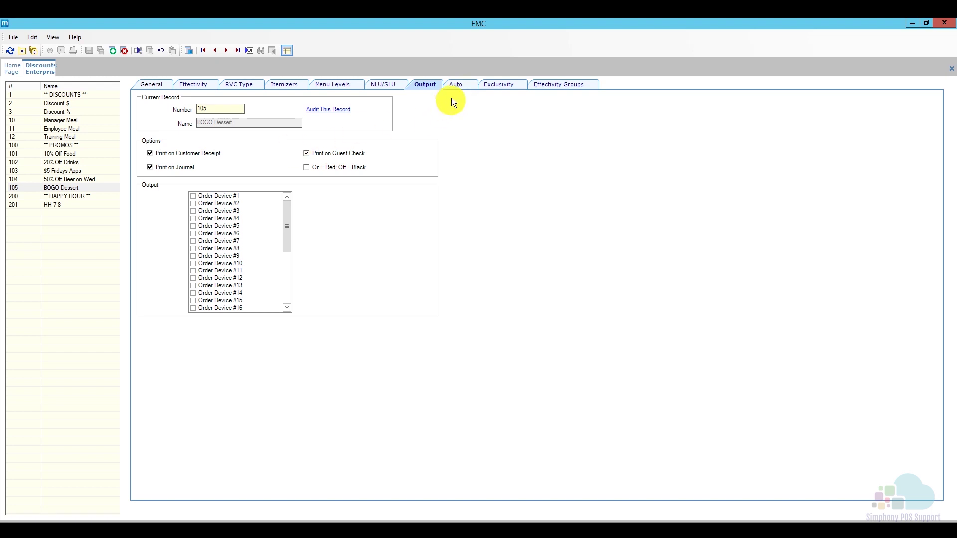
# Step: Set the BOGO Dessert automatic rule to 2 - Quantity Threshold and keep the awarding algorithm 1 - Best Deal for Customer
pyautogui.click(458, 84)
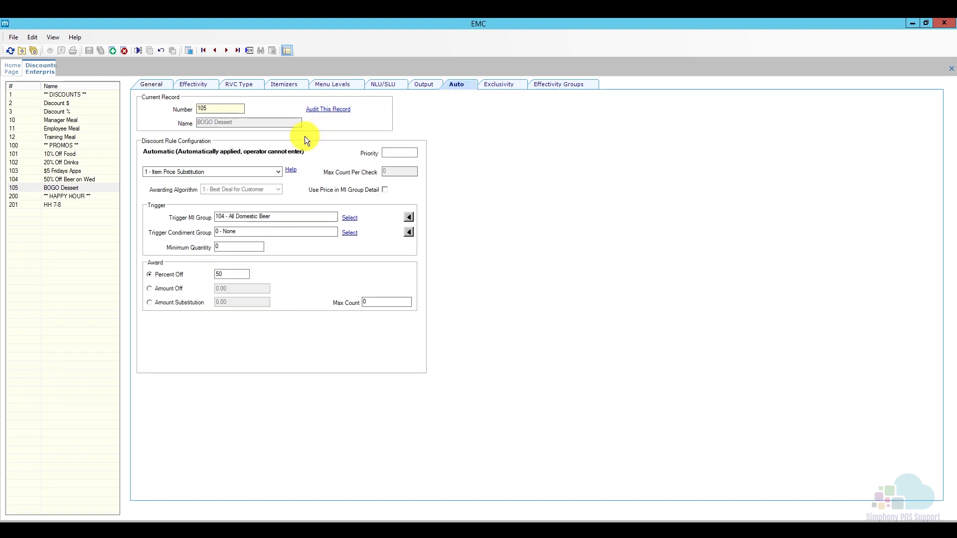
pyautogui.click(277, 172)
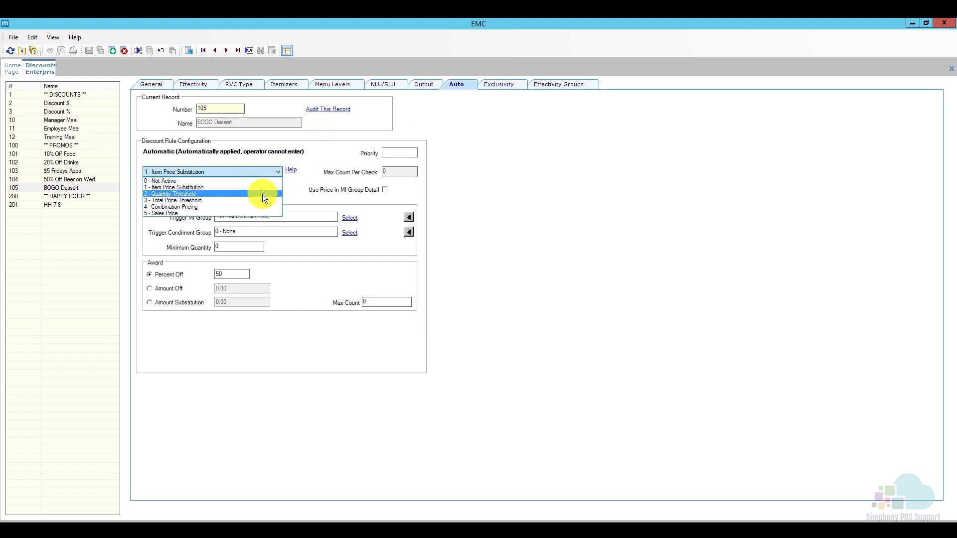
pyautogui.click(262, 193)
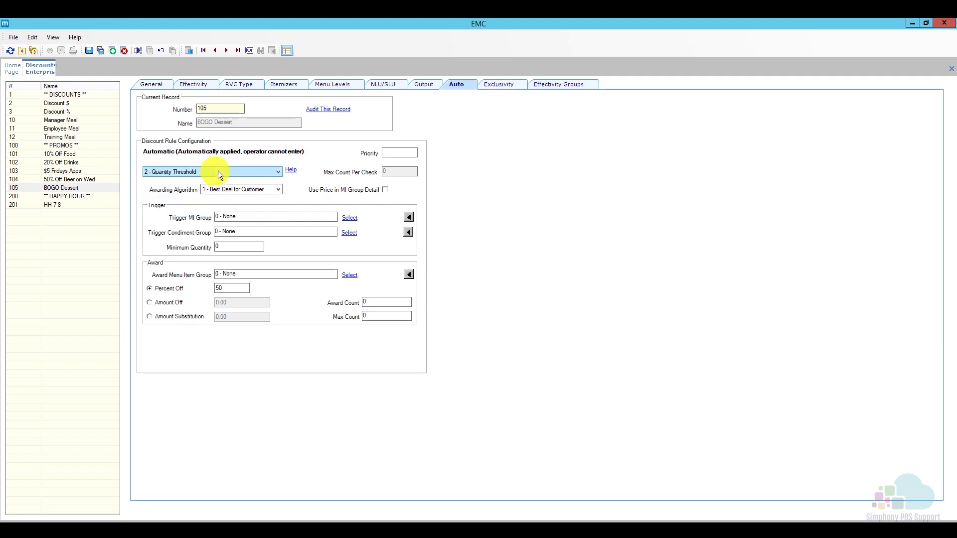
pyautogui.click(279, 189)
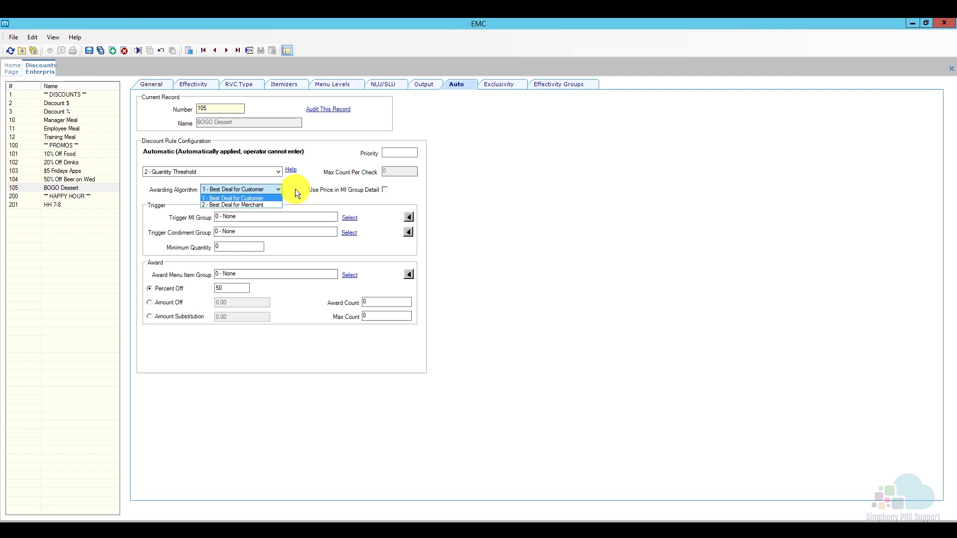
pyautogui.click(295, 189)
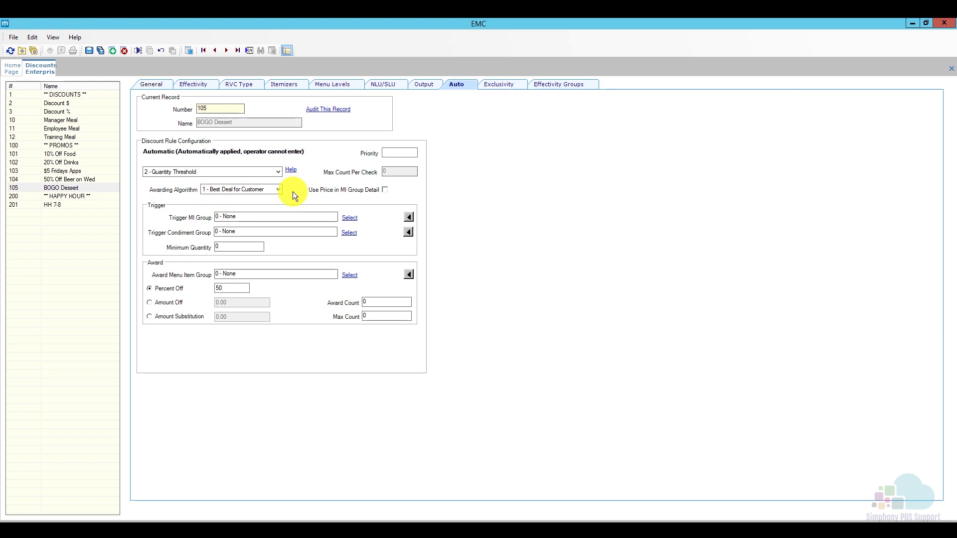
# Step: Choose 113 - All Desserts as both the trigger and the award menu item group
pyautogui.click(349, 218)
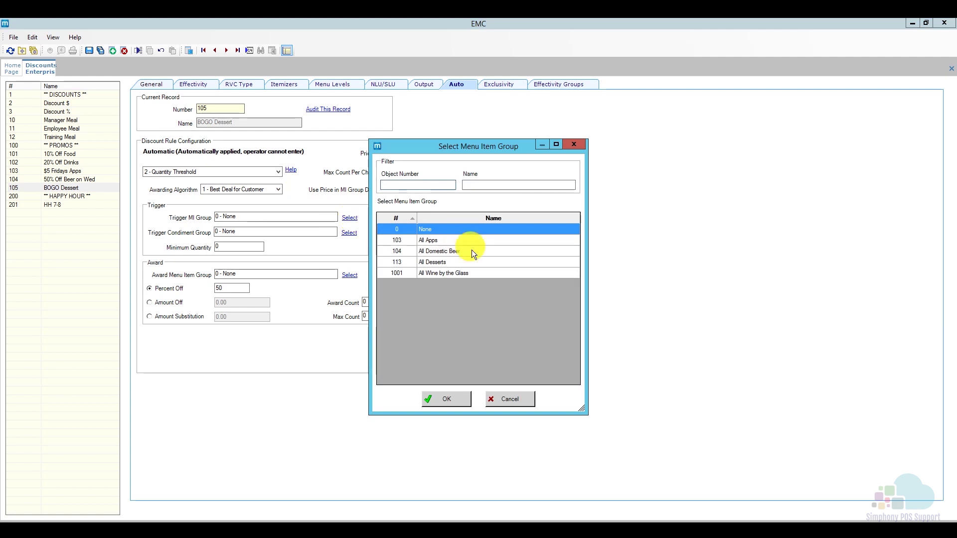
pyautogui.click(462, 262)
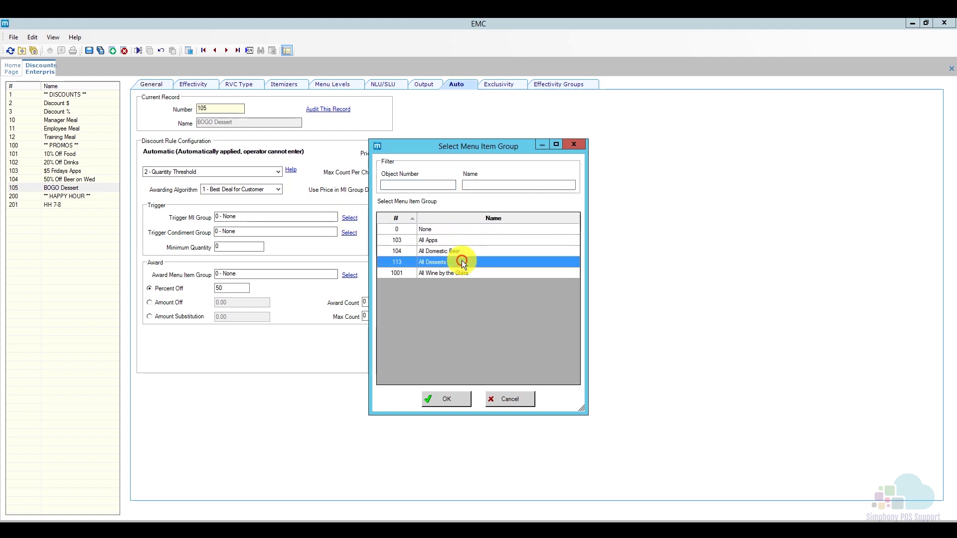
pyautogui.click(448, 398)
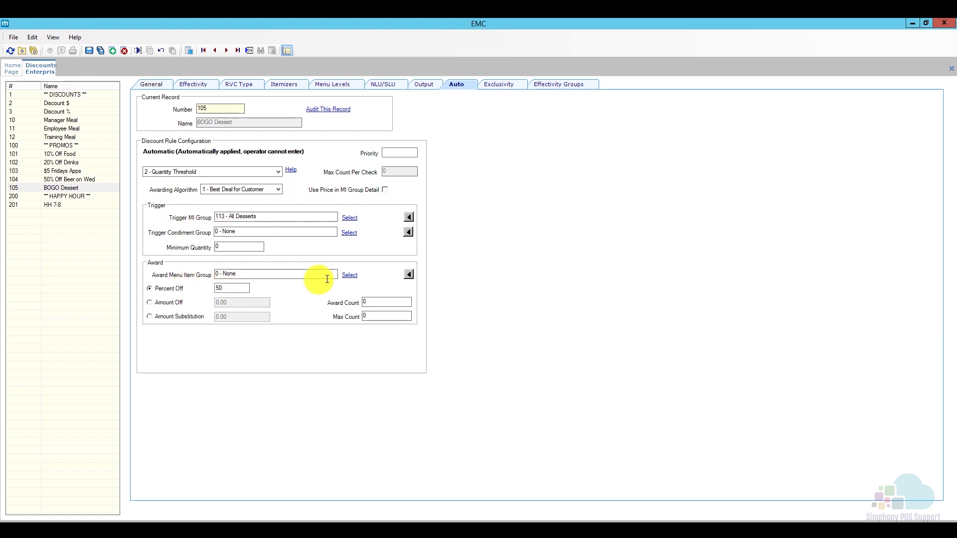
pyautogui.click(349, 275)
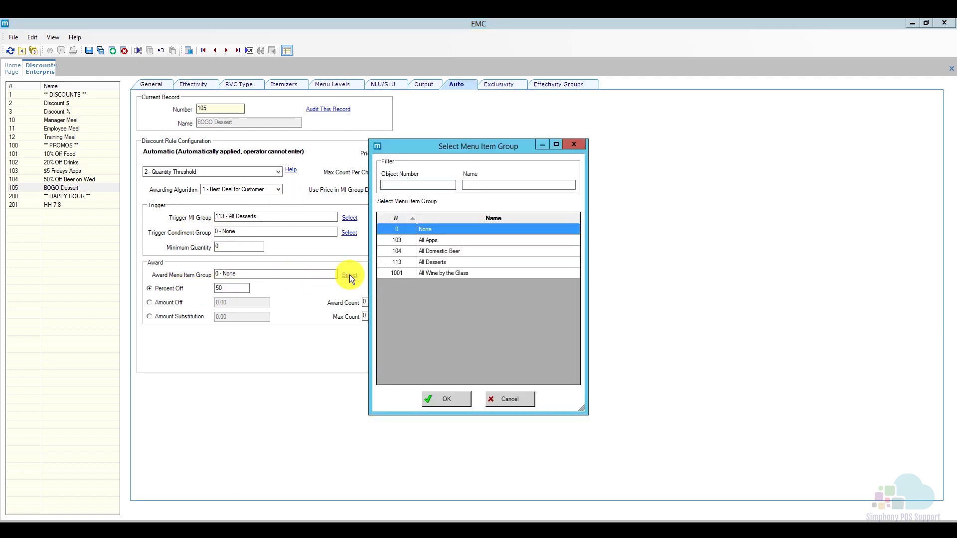
pyautogui.click(458, 262)
pyautogui.click(450, 397)
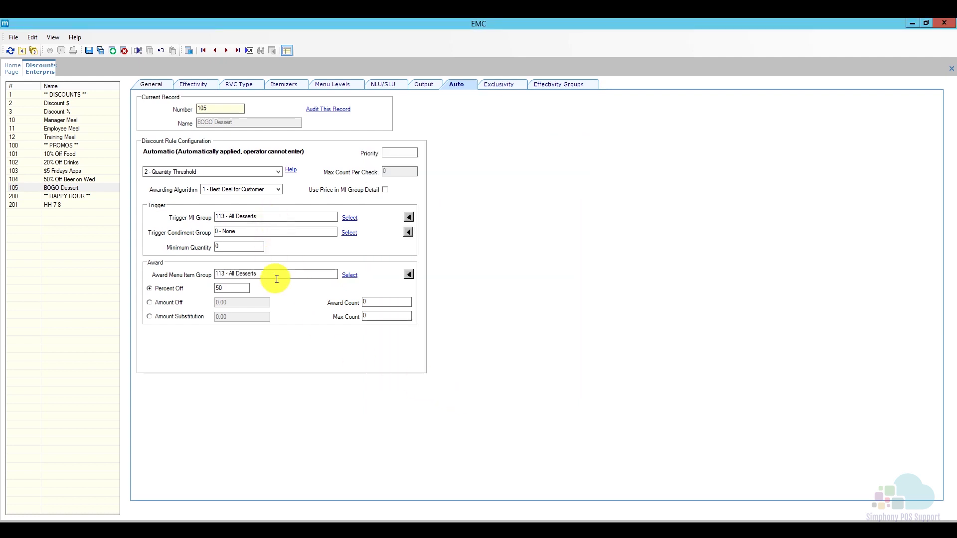
# Step: Set the BOGO Dessert minimum quantity to 1, percent off to 100 and award count to 1, and save the discount
pyautogui.doubleClick(230, 247)
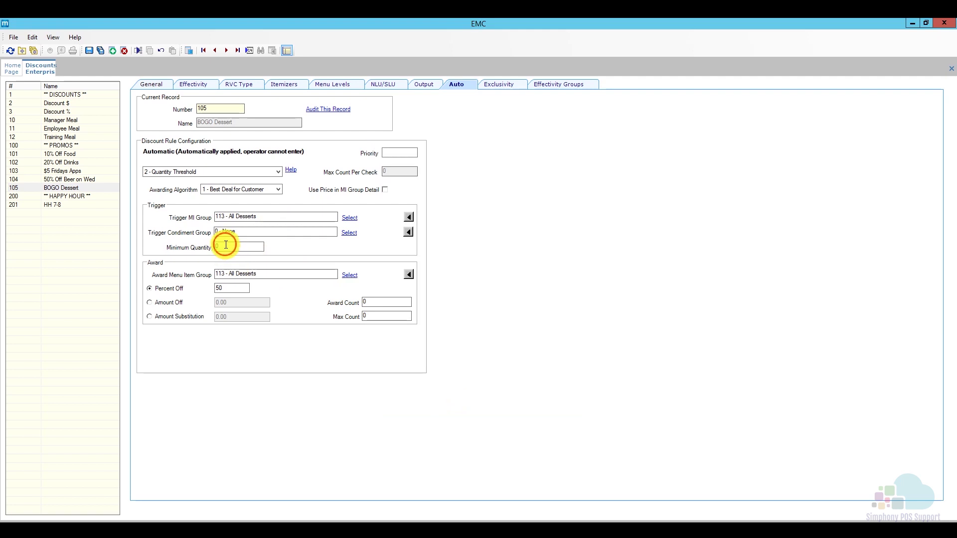
pyautogui.write('1')
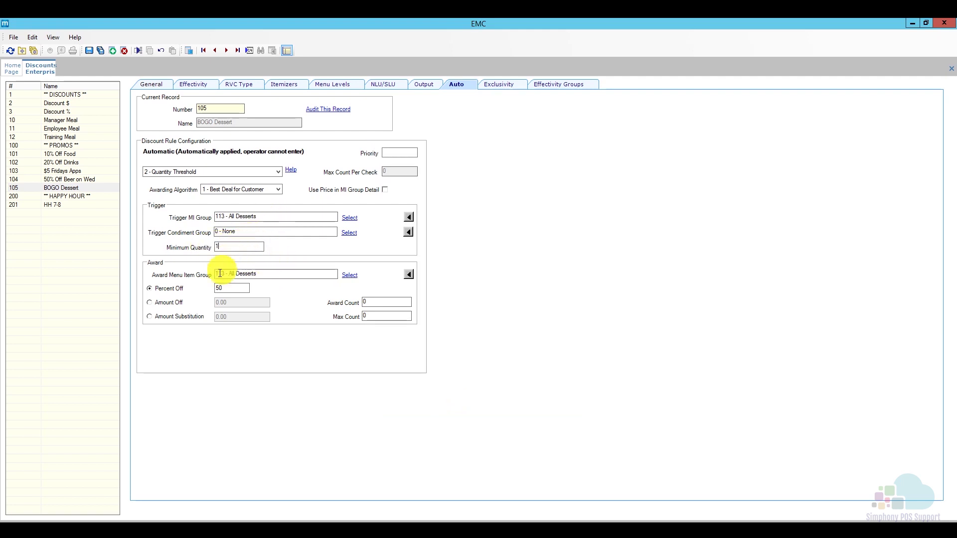
pyautogui.doubleClick(229, 287)
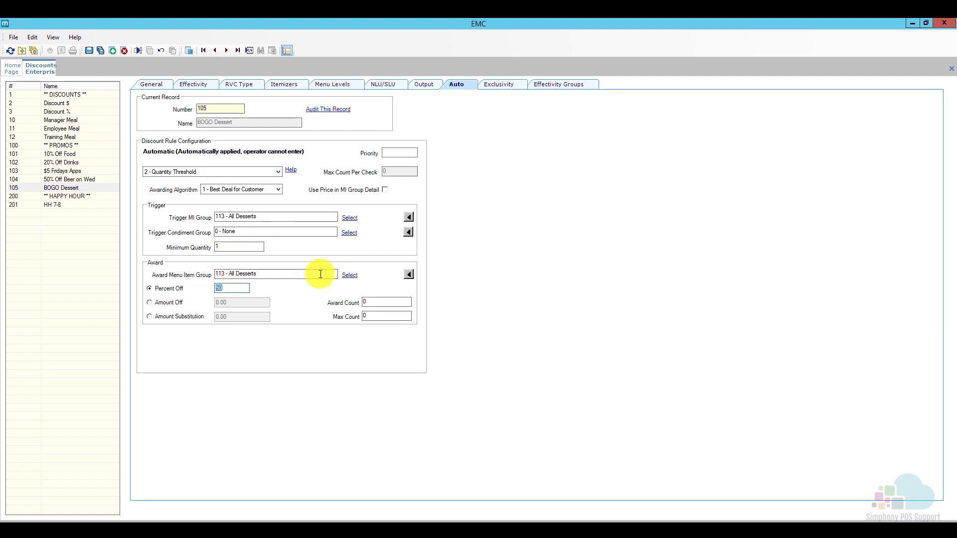
pyautogui.write('100')
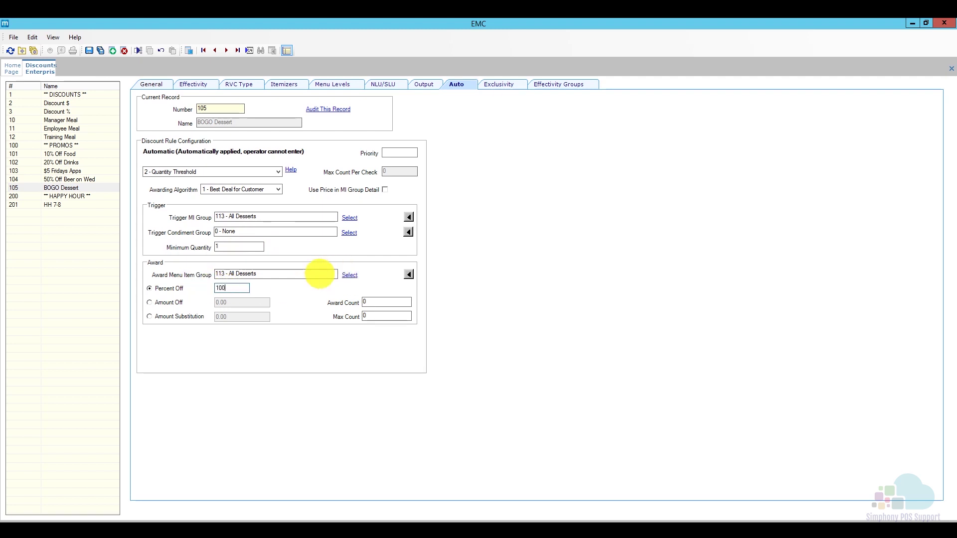
pyautogui.doubleClick(371, 302)
pyautogui.write('1')
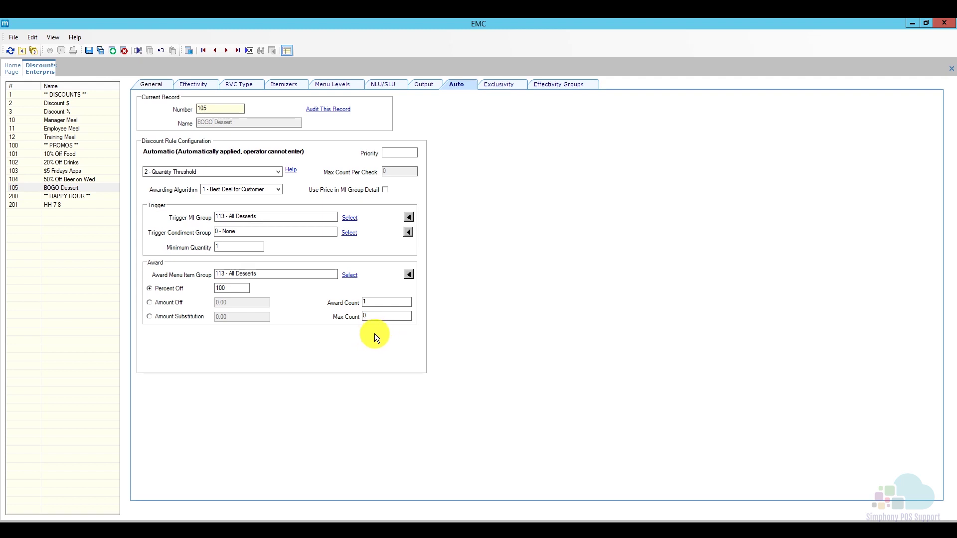
pyautogui.click(88, 51)
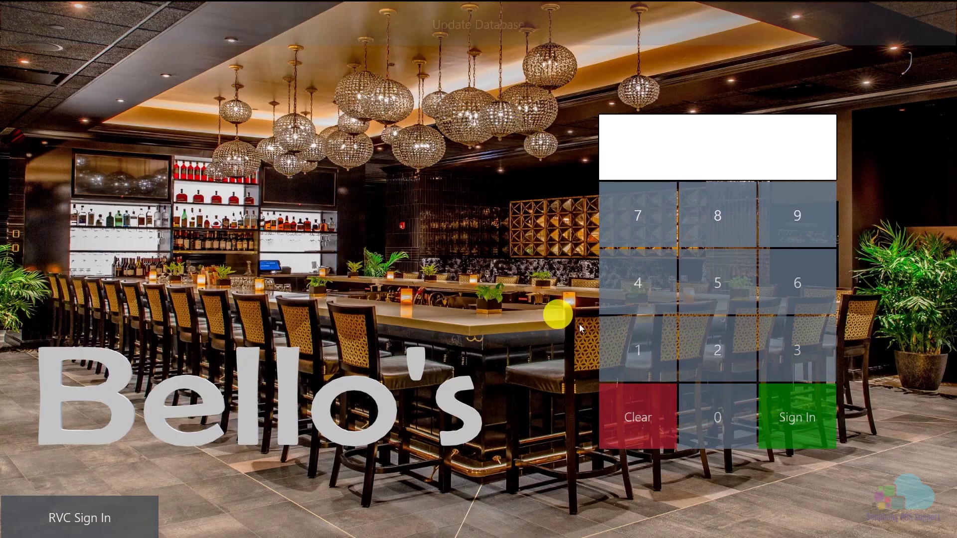
# Step: Switch to the POS workstation, sign in with the employee sign-in number and begin a fast transaction
pyautogui.click(640, 356)
pyautogui.click(790, 412)
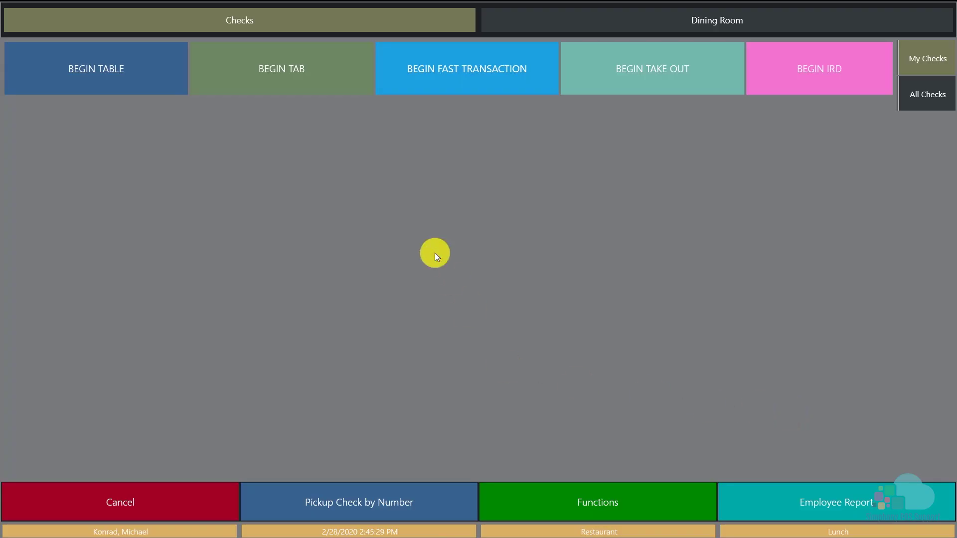
pyautogui.click(456, 91)
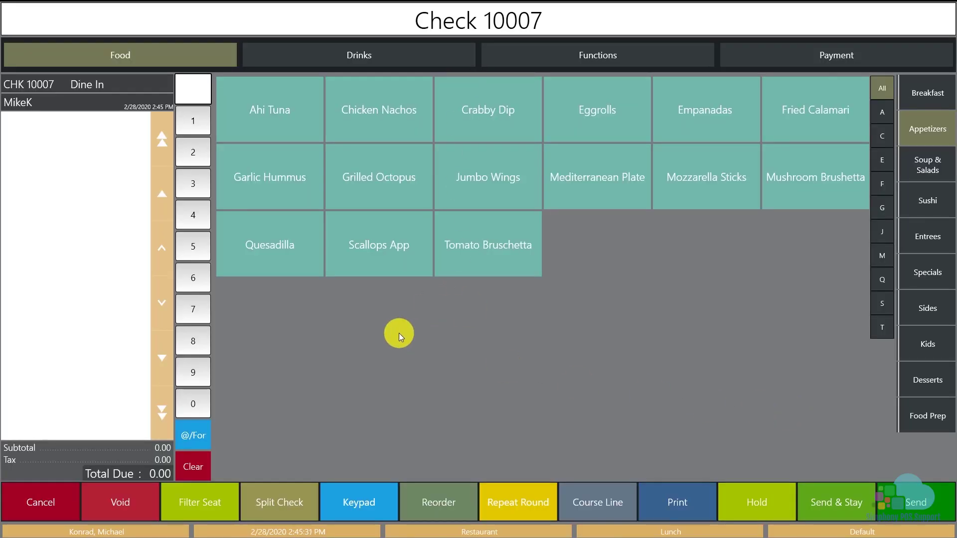
# Step: Ring up the desserts Apple Pancake, Apple Pie, Bread Pudding and Cannoli Dip, and check the BOGO discount lines on the check
pyautogui.click(928, 379)
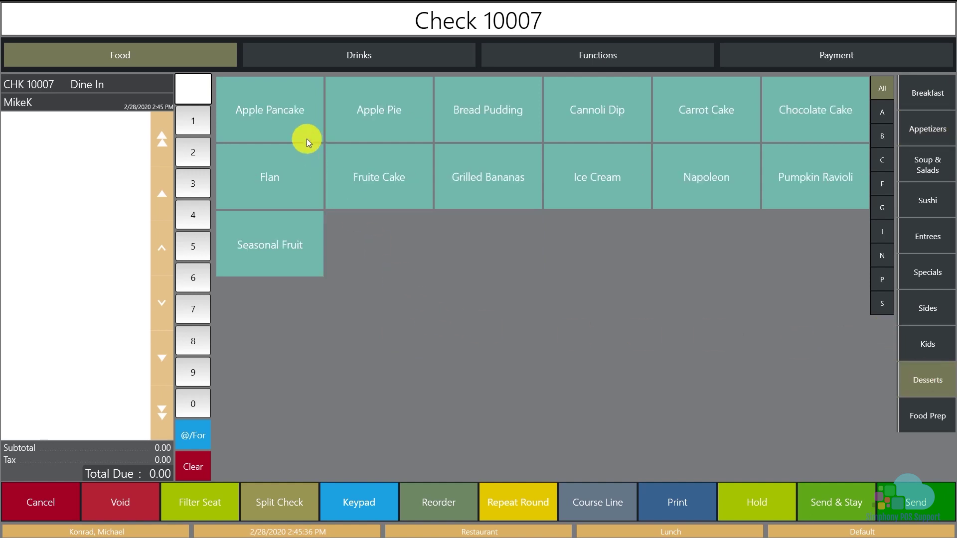
pyautogui.click(297, 126)
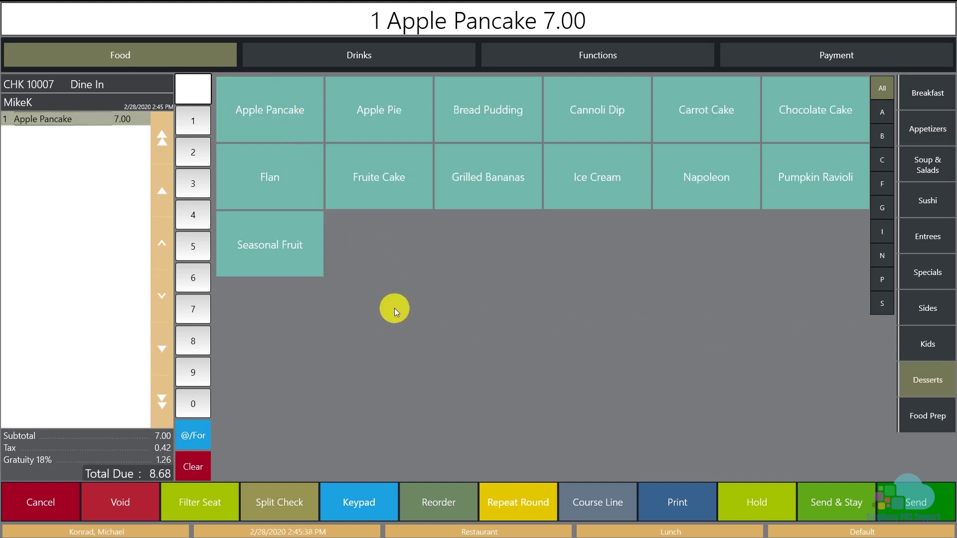
pyautogui.click(408, 122)
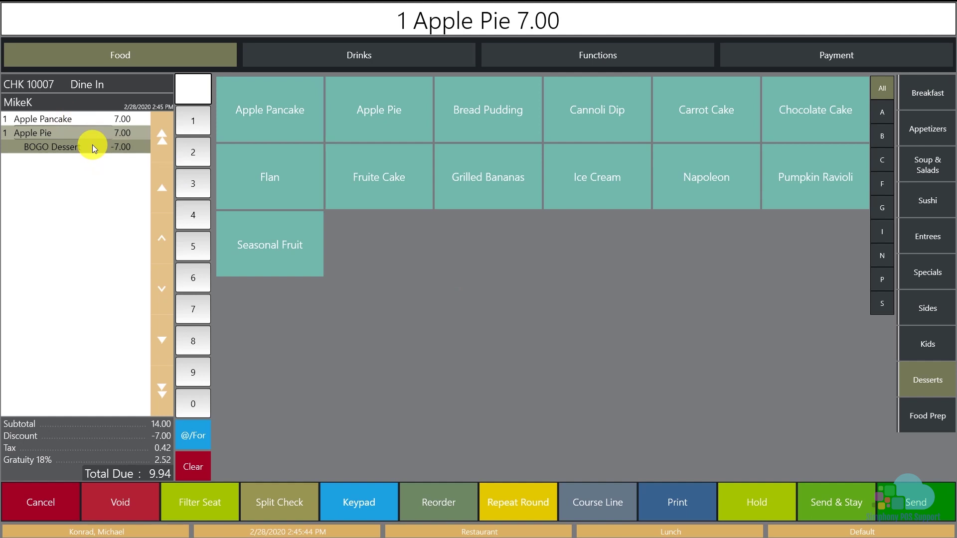
pyautogui.click(492, 124)
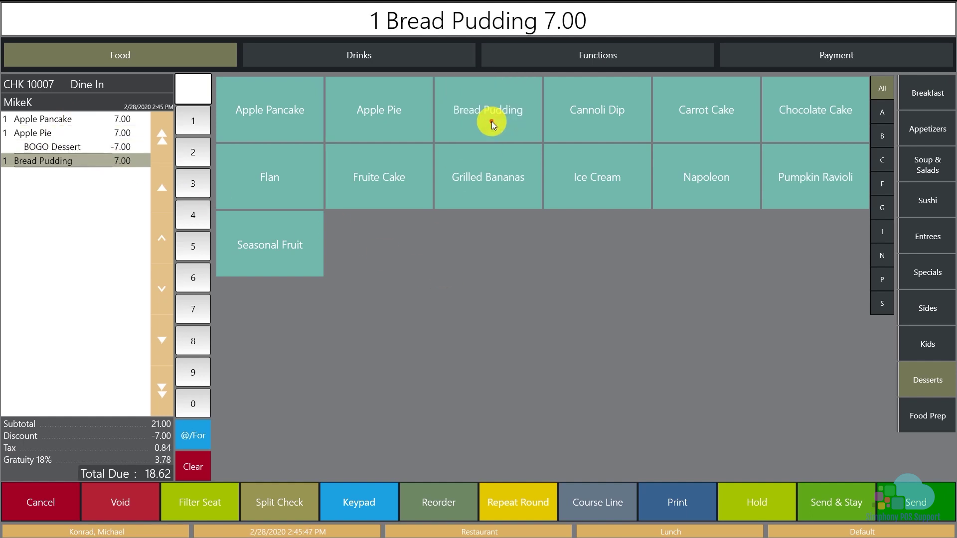
pyautogui.click(578, 119)
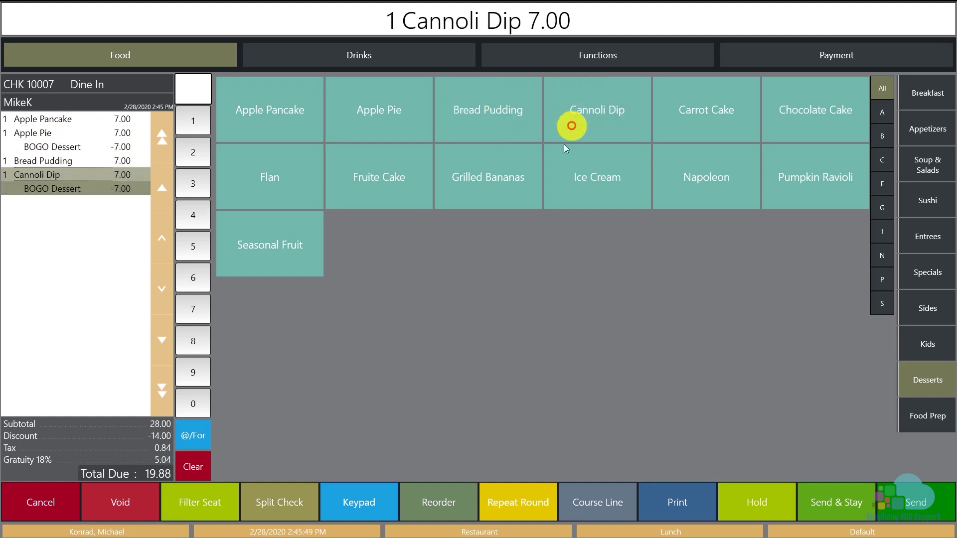
pyautogui.click(74, 160)
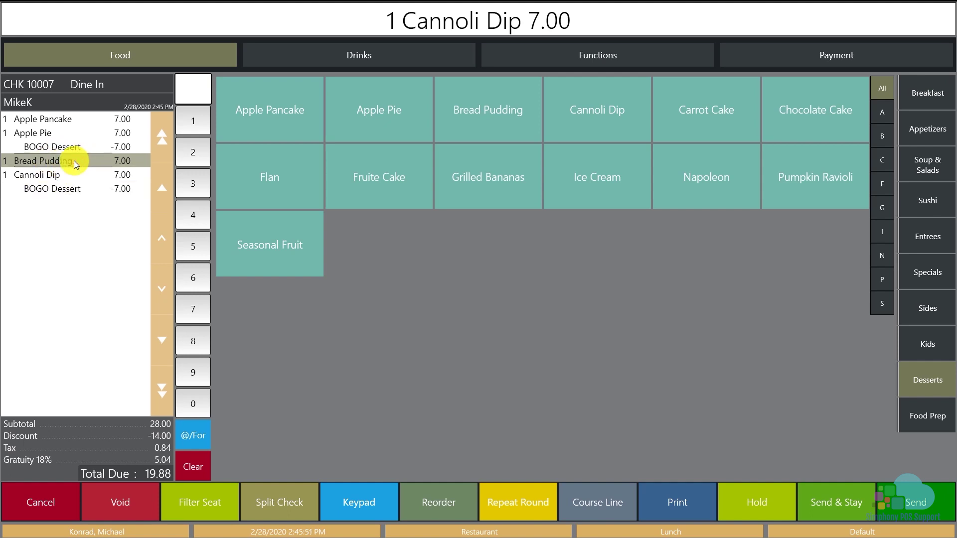
pyautogui.click(44, 179)
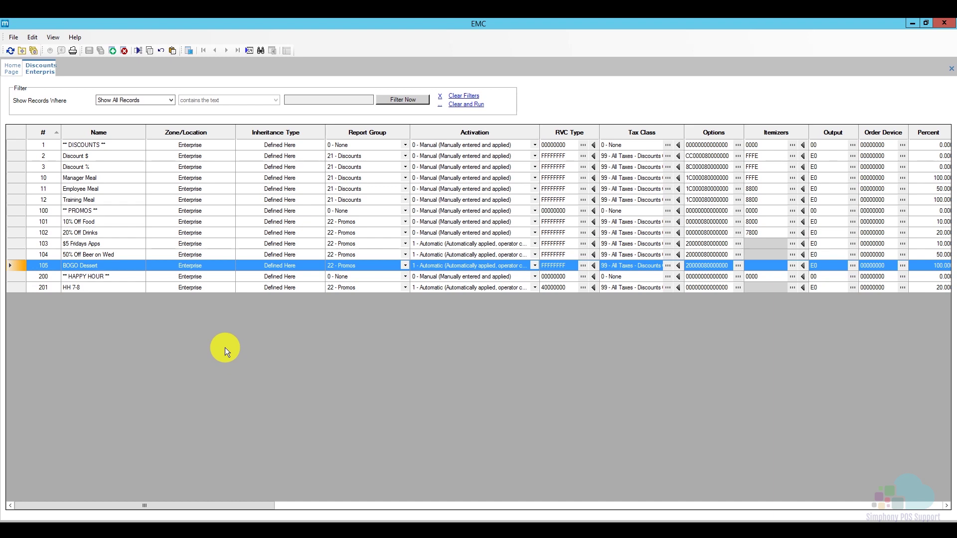
# Step: Back in EMC, insert discount 106 named 20% Off 2nd Entree after BOGO Dessert, using 105 - BOGO Dessert as the template
pyautogui.click(111, 51)
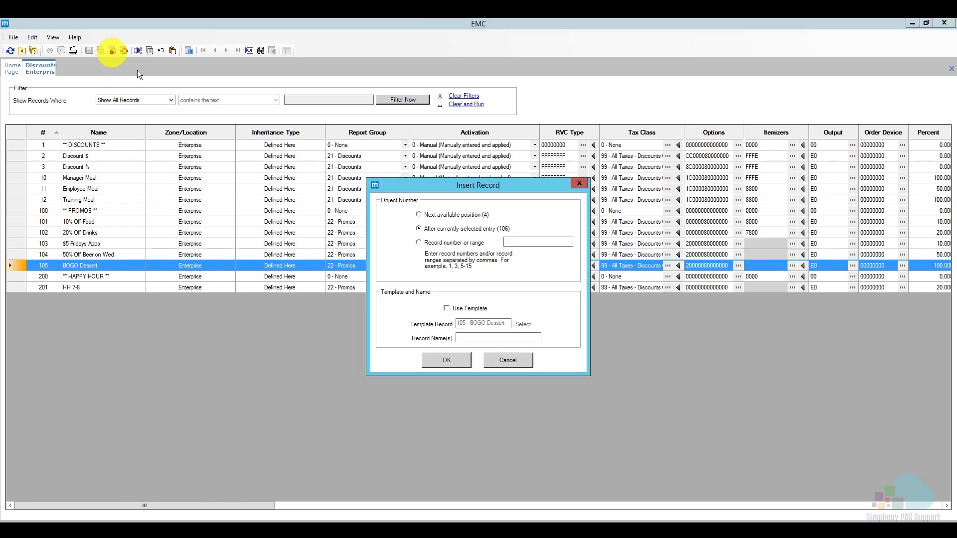
pyautogui.click(464, 308)
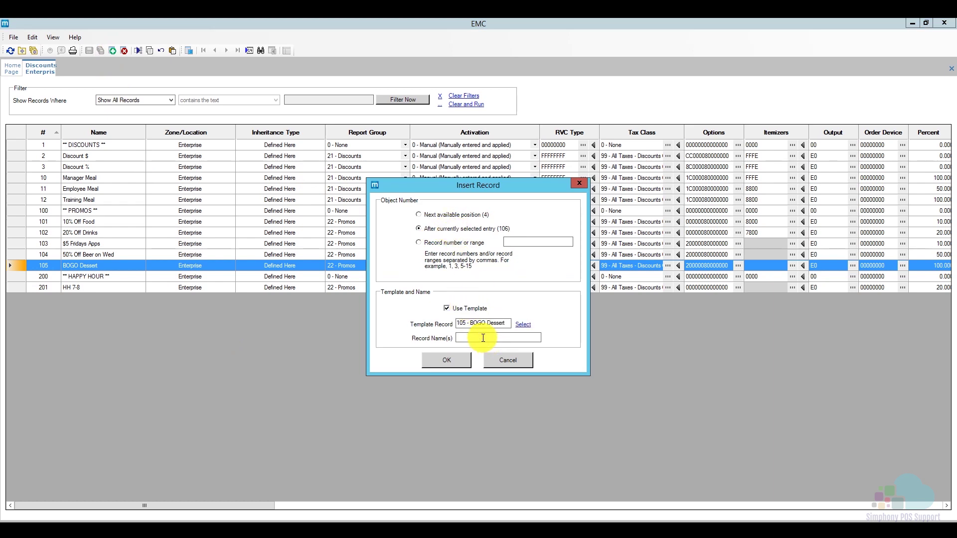
pyautogui.write('20% Off 2nd Entree')
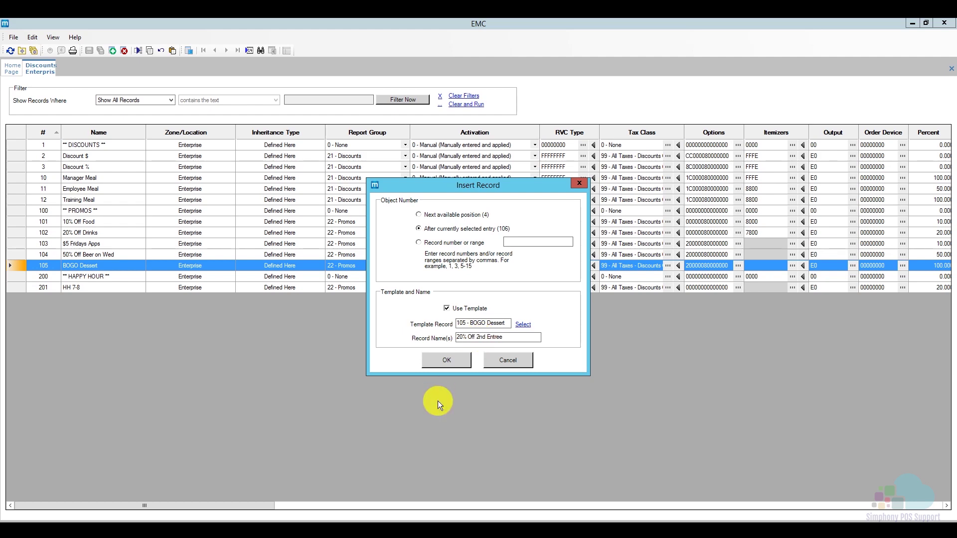
pyautogui.click(441, 366)
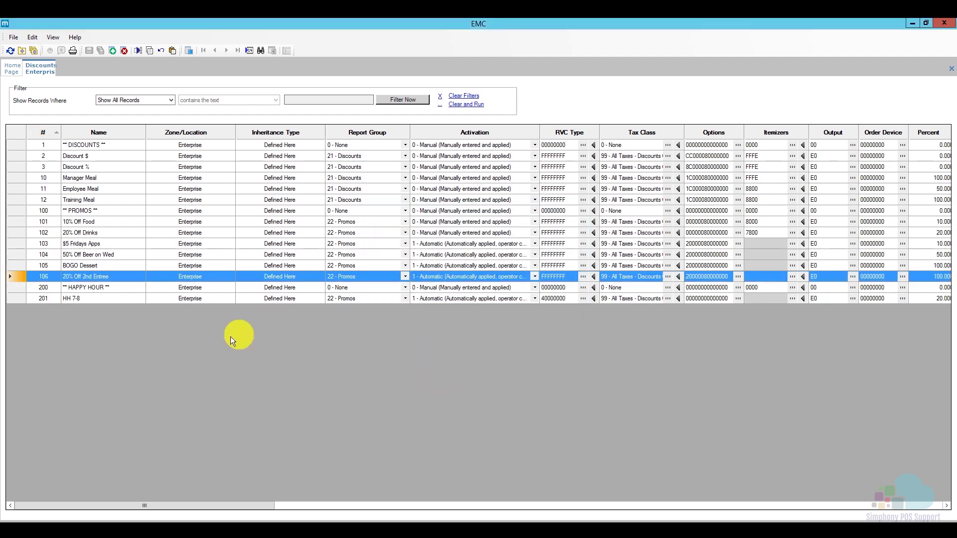
# Step: Open the 20% Off 2nd Entree discount and review its effectivity, RVC types and automatic rule settings
pyautogui.doubleClick(19, 278)
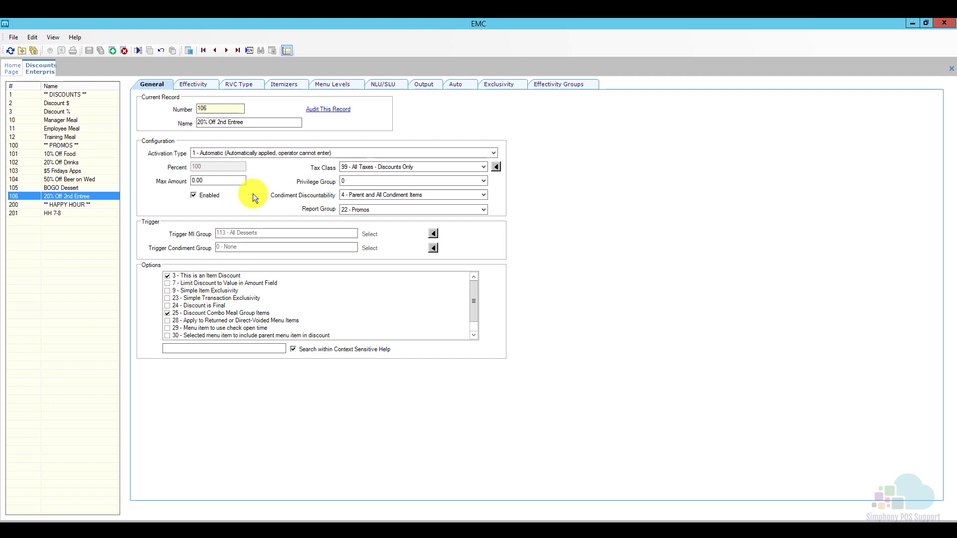
pyautogui.click(196, 88)
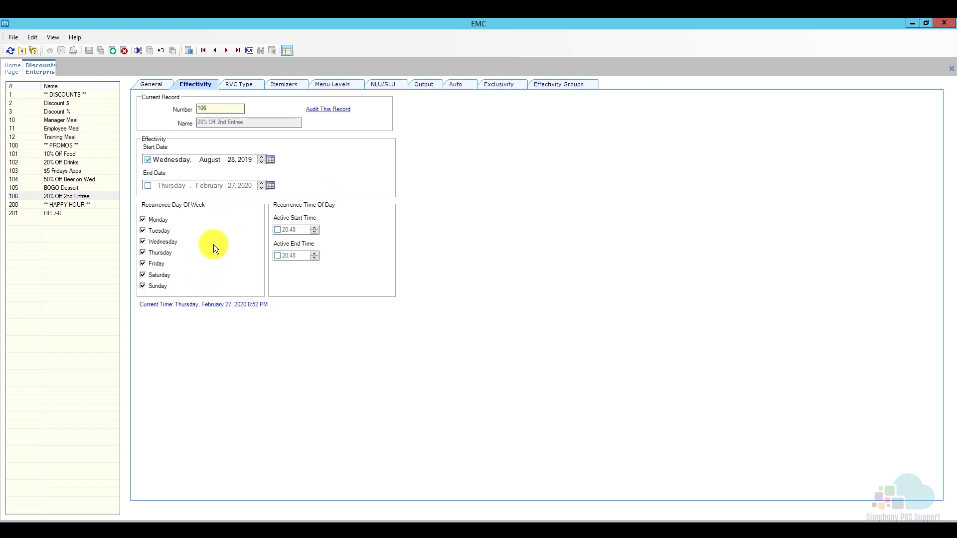
pyautogui.click(243, 85)
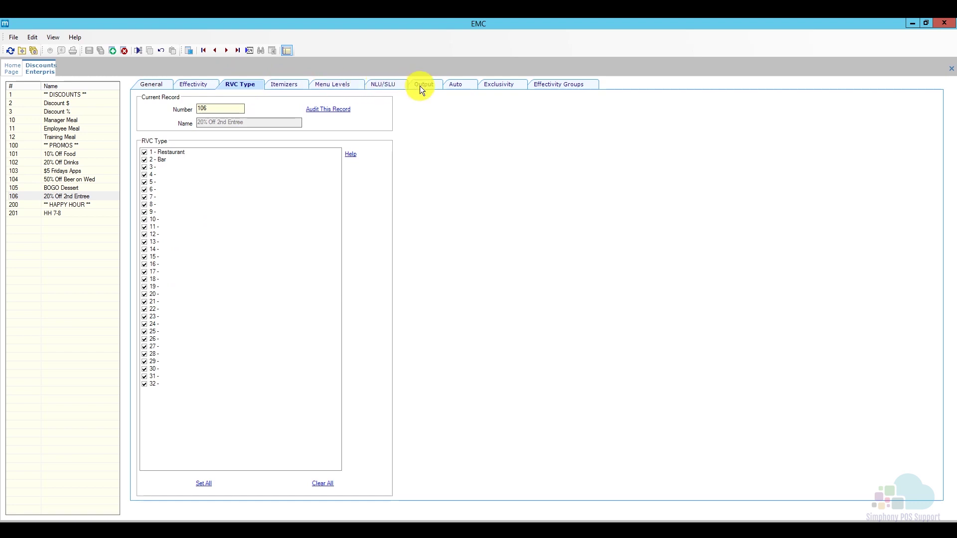
pyautogui.click(456, 85)
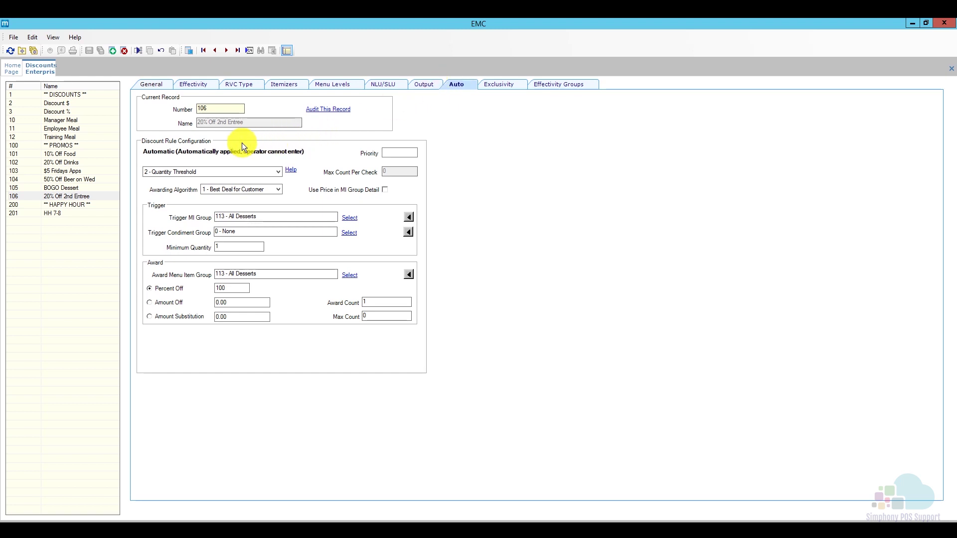
pyautogui.click(246, 172)
pyautogui.click(246, 189)
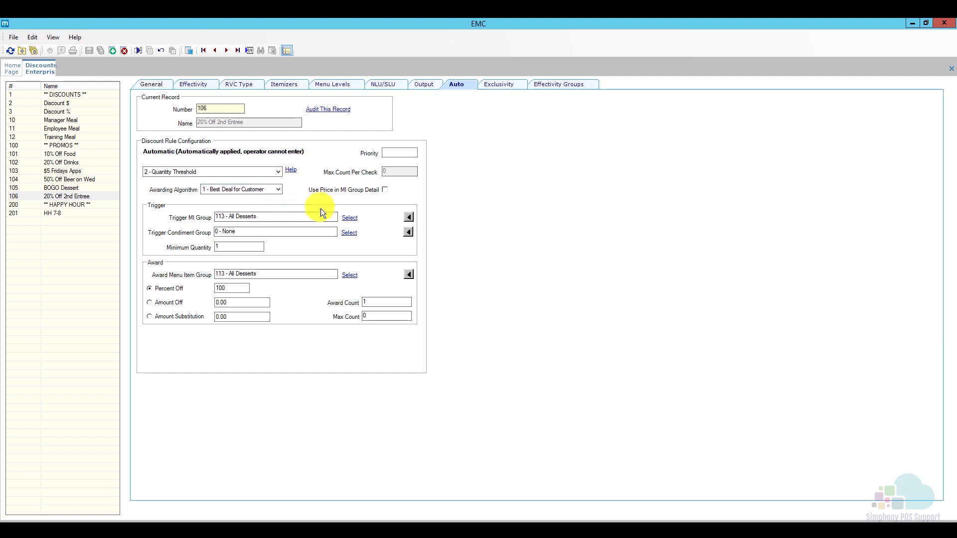
# Step: Choose 114 - All Entrees as both the trigger and the award menu item group of the 20% Off 2nd Entree discount
pyautogui.click(350, 219)
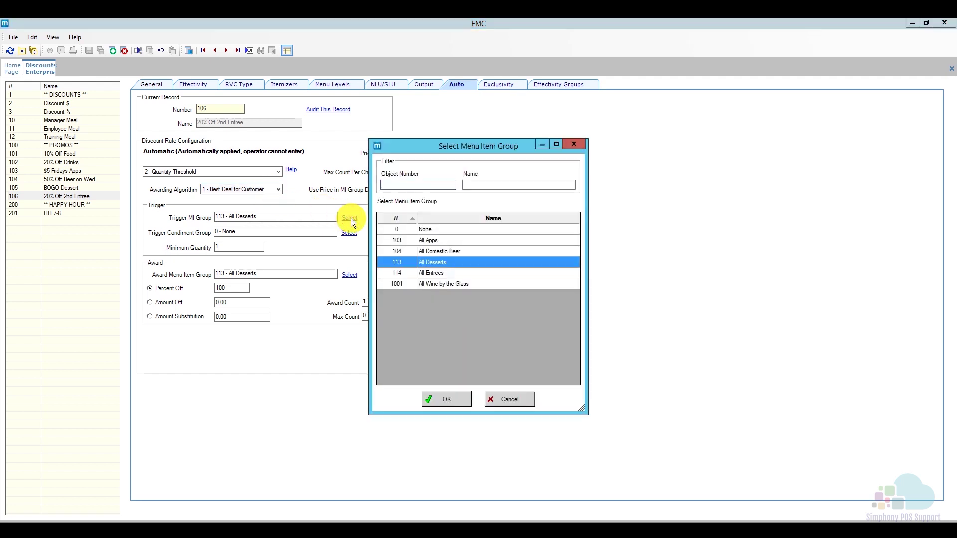
pyautogui.click(446, 273)
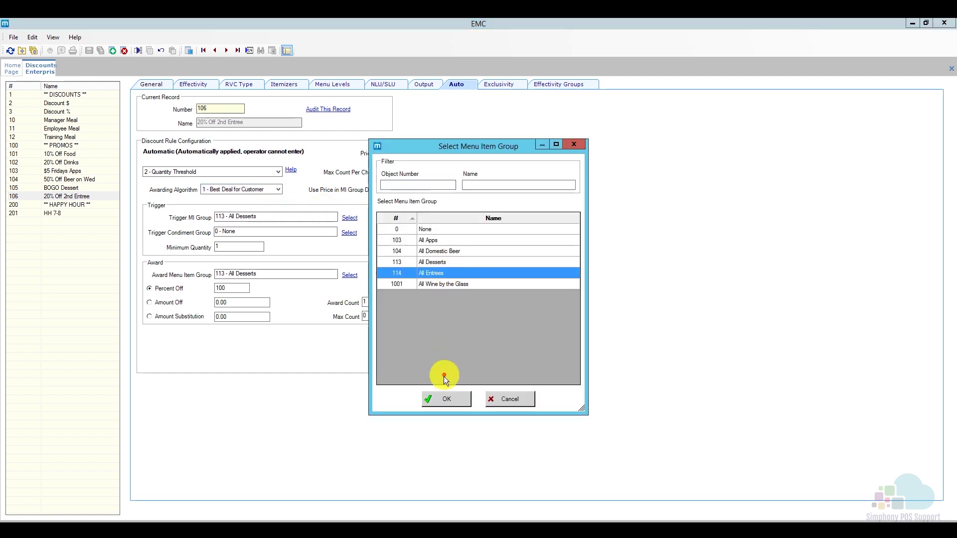
pyautogui.click(438, 395)
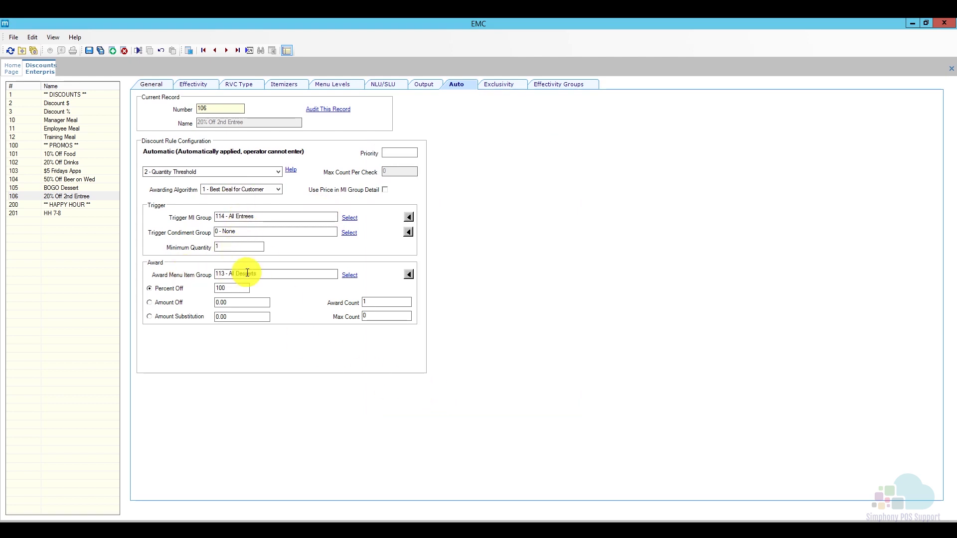
pyautogui.click(349, 274)
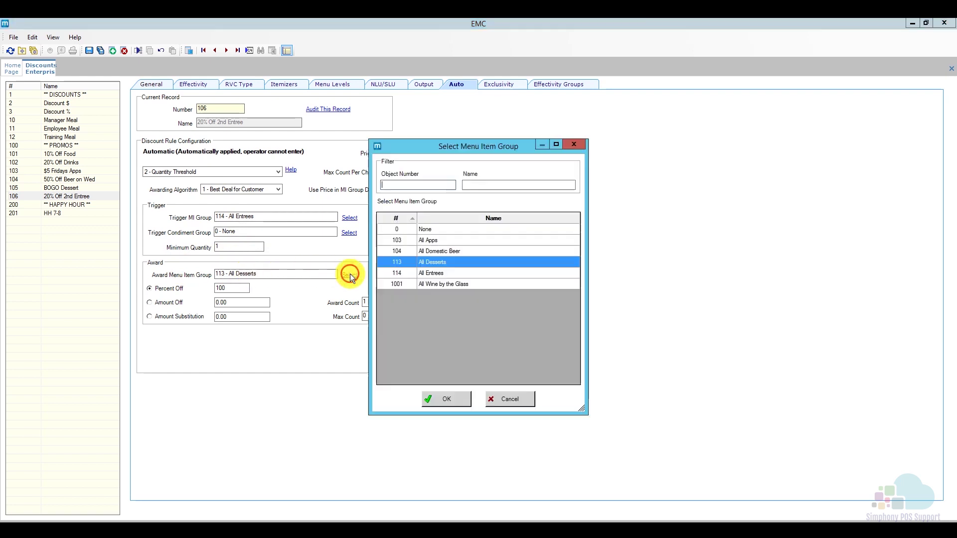
pyautogui.click(444, 277)
pyautogui.click(446, 399)
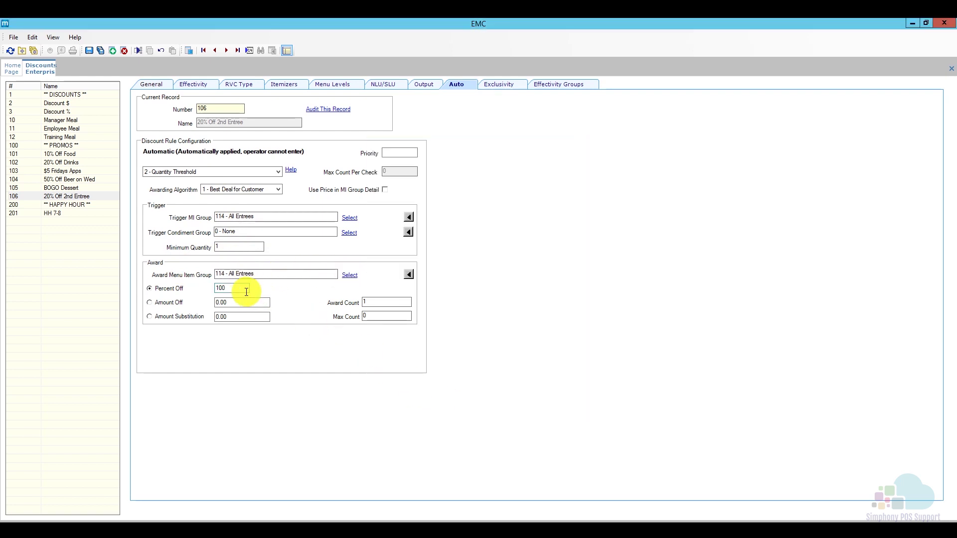
# Step: Set the award's percent off to 20 and save the 20% Off 2nd Entree discount
pyautogui.moveTo(237, 289); pyautogui.dragTo(210, 288)
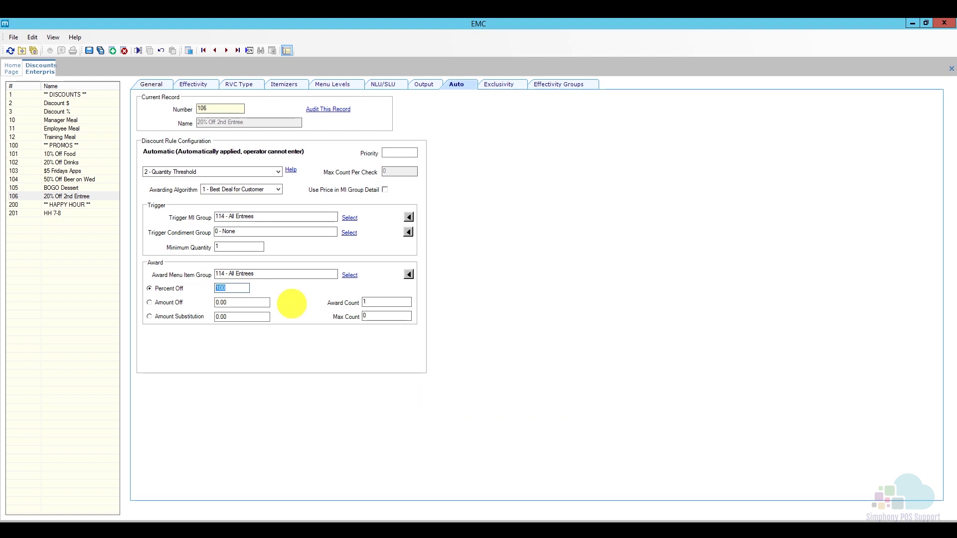
pyautogui.write('20')
pyautogui.click(90, 50)
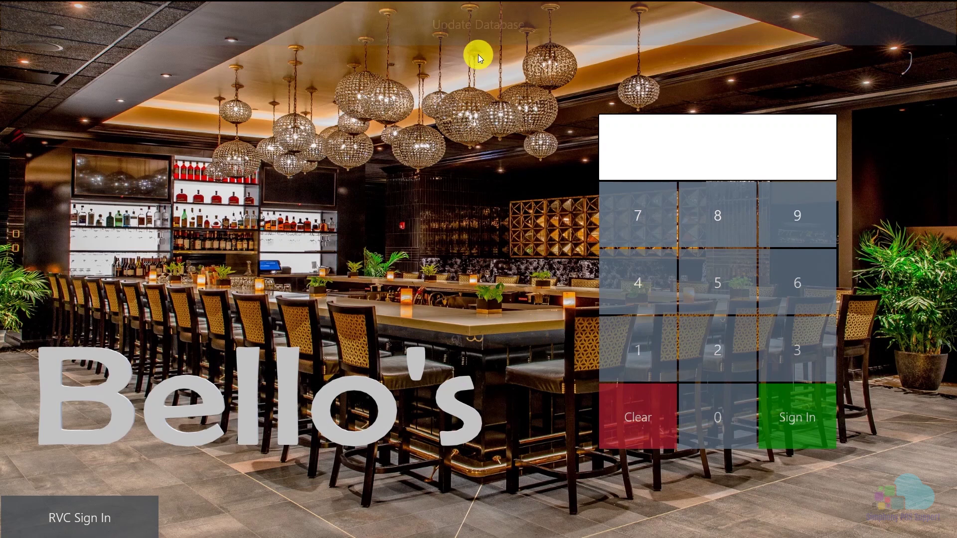
# Step: Switch to the POS workstation, update its database and sign in with the employee sign-in number
pyautogui.click(480, 28)
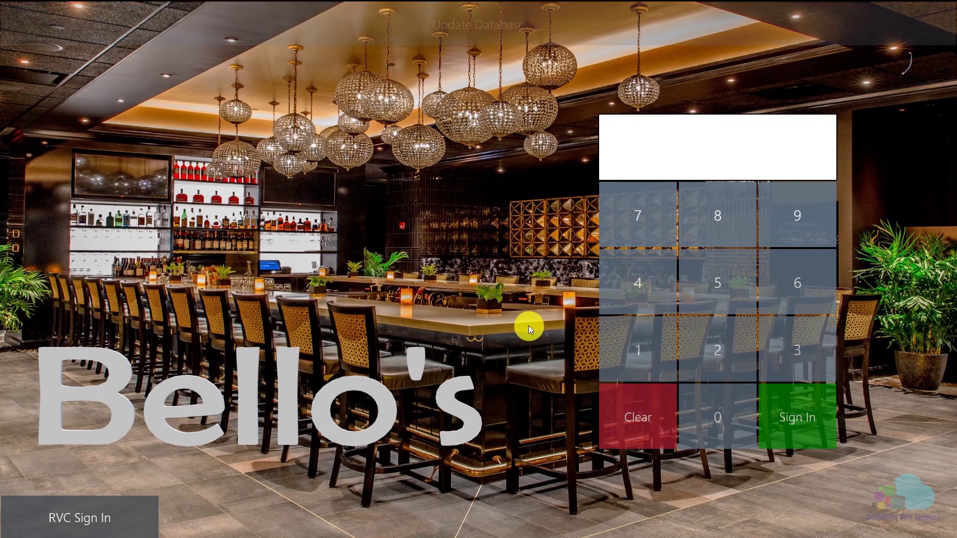
pyautogui.click(634, 354)
pyautogui.click(785, 417)
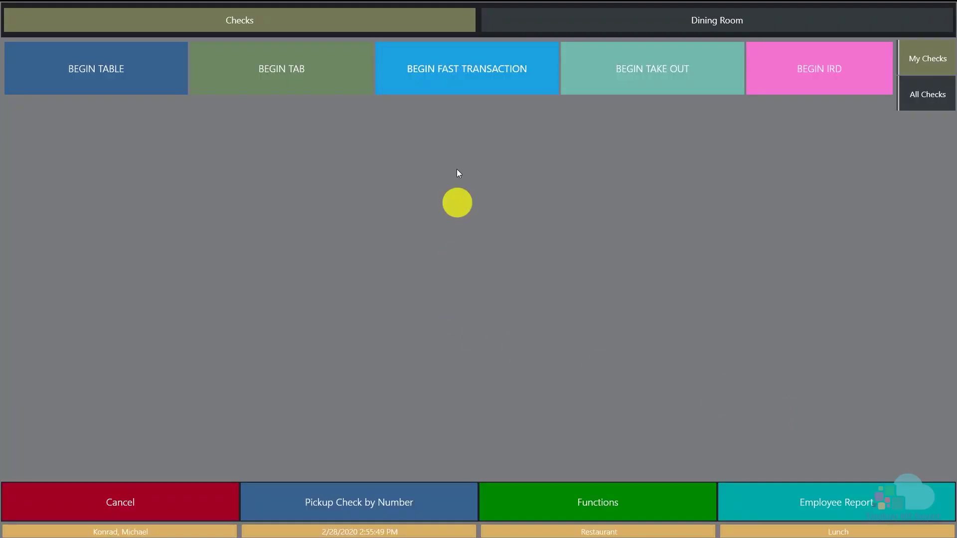
# Step: Begin a fast transaction and ring in two Beef Sliders and two Crab Cakes entrees to test the 20% Off 2nd Entree discount
pyautogui.click(470, 78)
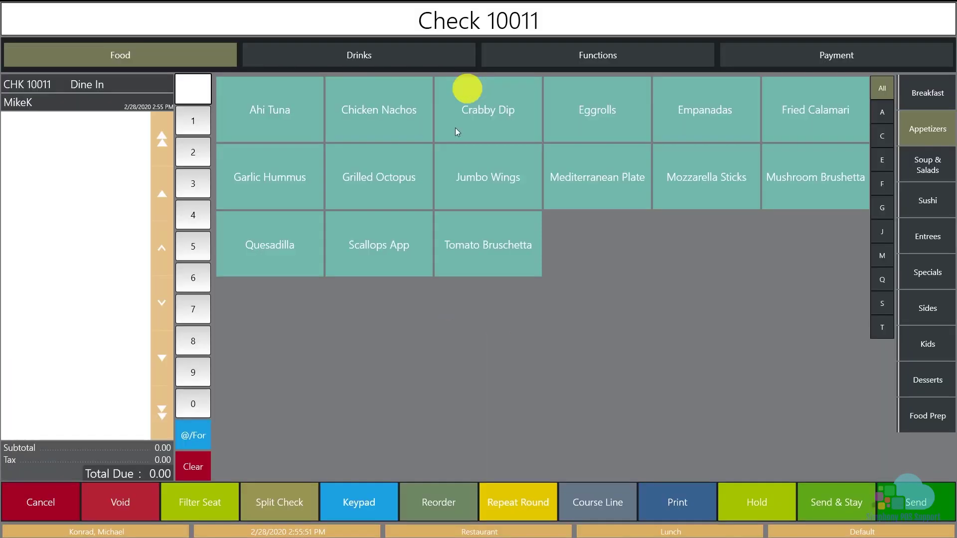
pyautogui.click(916, 238)
pyautogui.click(253, 118)
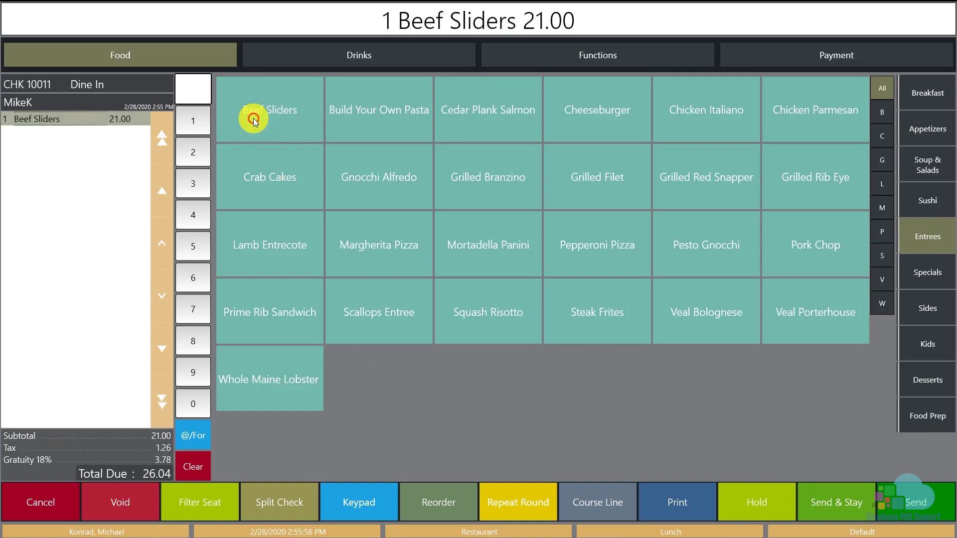
pyautogui.click(297, 111)
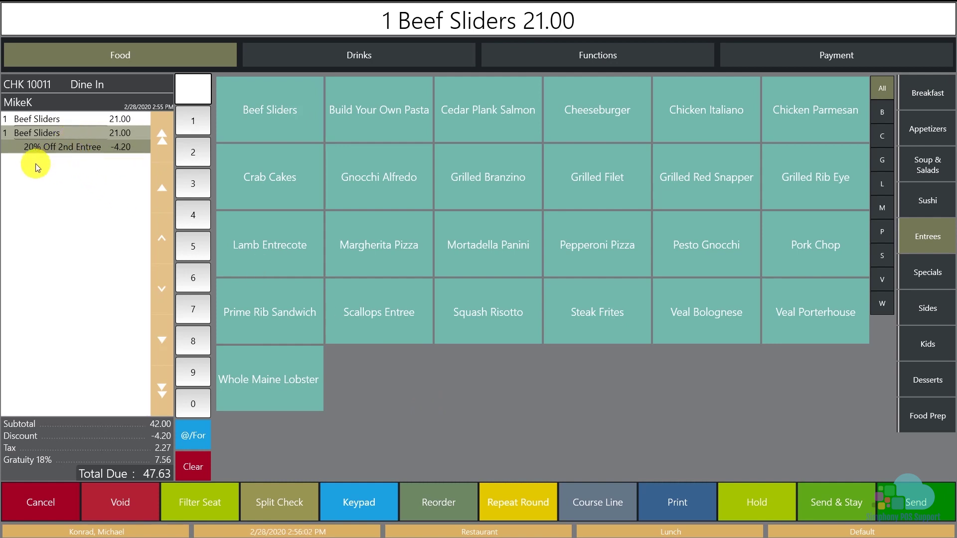
pyautogui.click(289, 184)
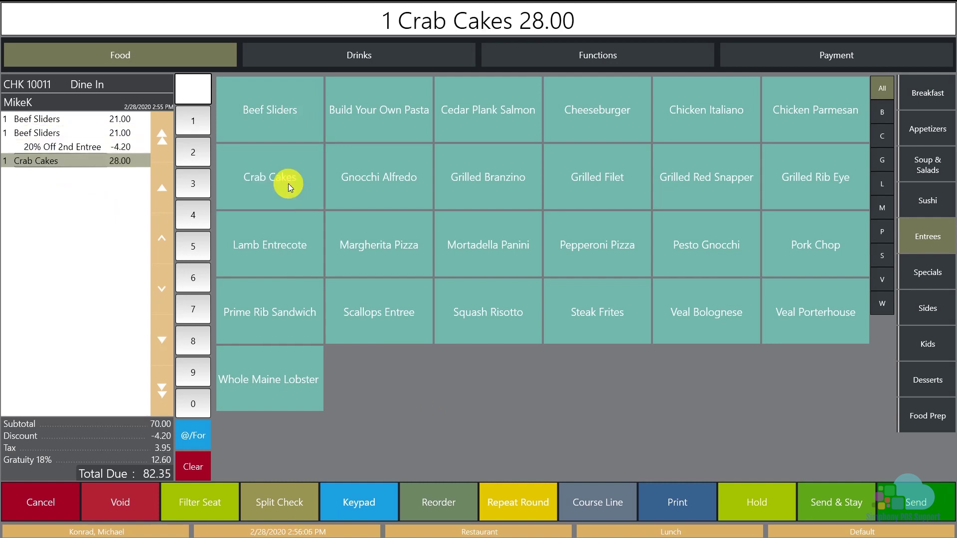
pyautogui.click(288, 184)
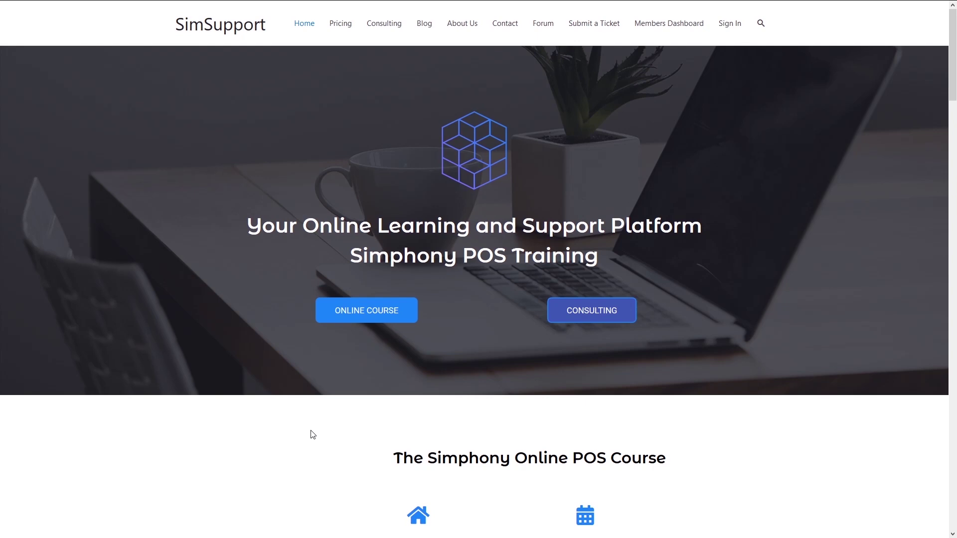
# Step: On the SimSupport website, open the online course page and look through the Simphony Boot Camp benefits and course topics
pyautogui.click(349, 313)
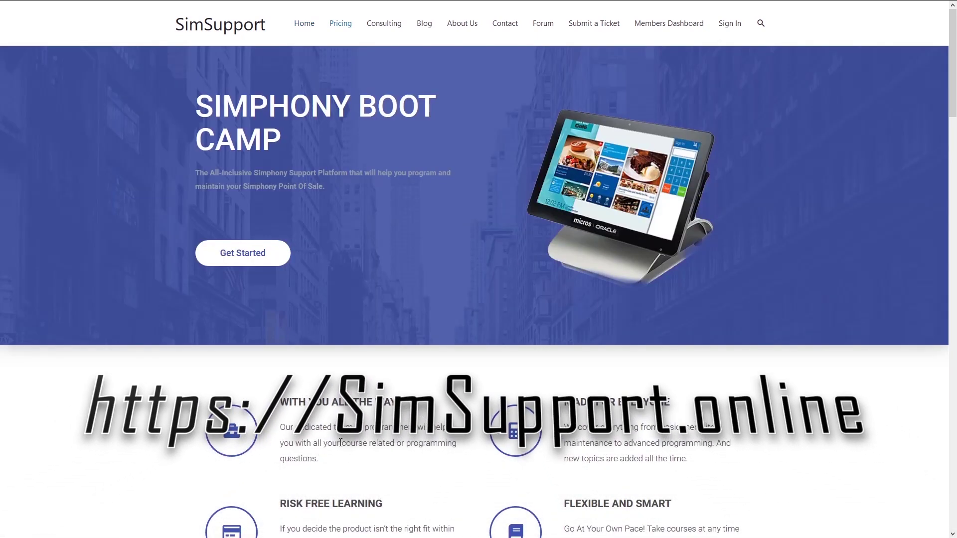
pyautogui.scroll(-4, 340, 443)
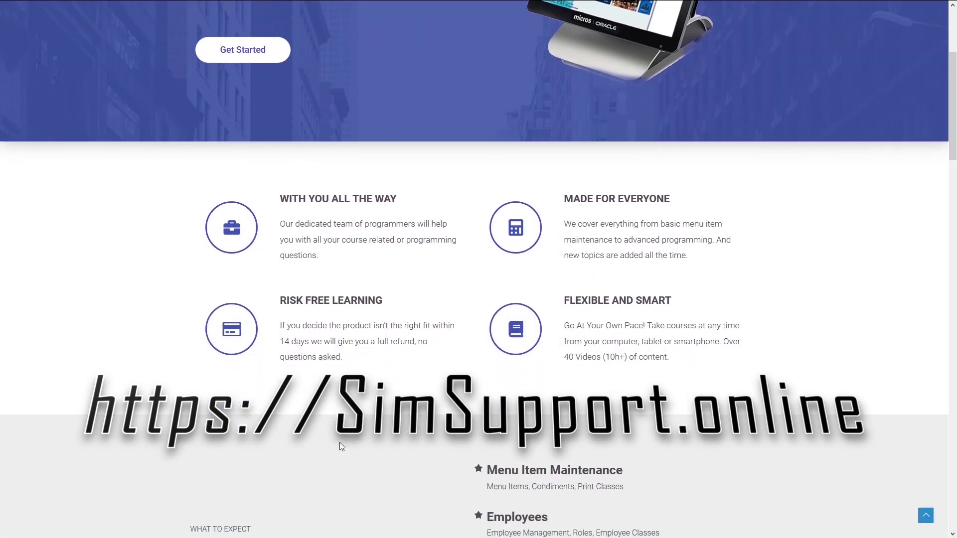
pyautogui.scroll(-4, 341, 445)
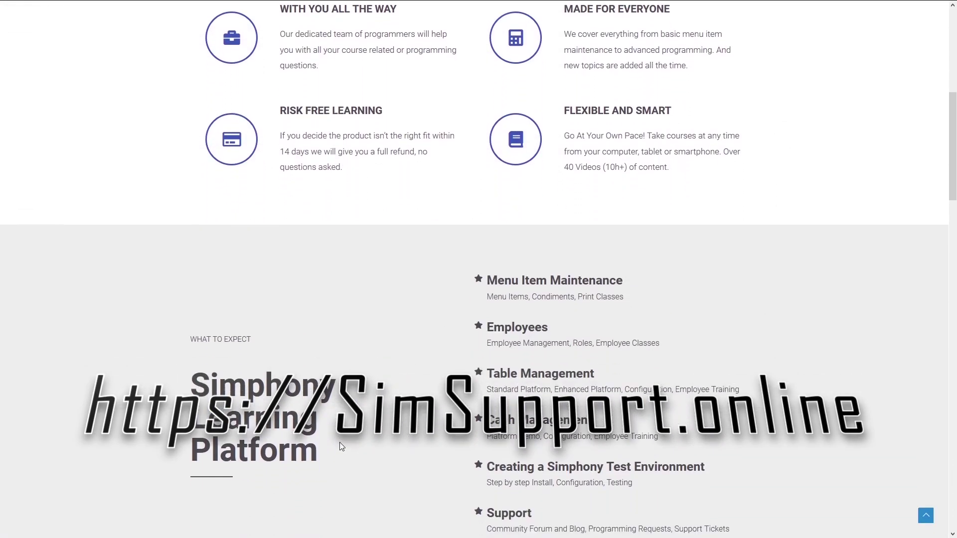